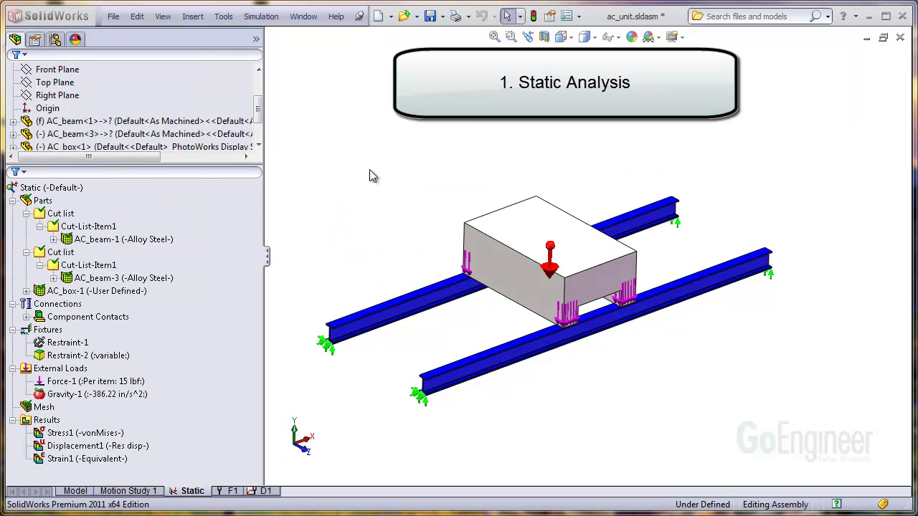
Highlight the two Alloy Steel beams and the two restraints of the Static study on the model
click(171, 242)
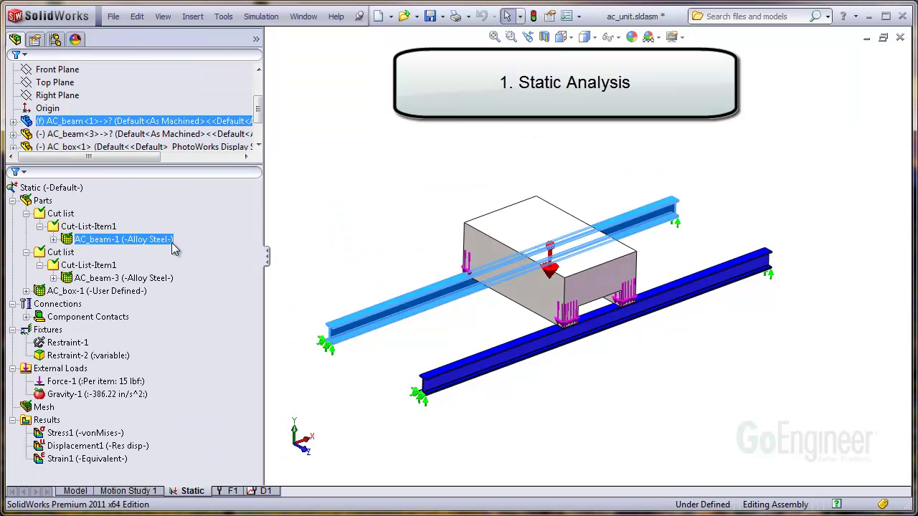
click(172, 279)
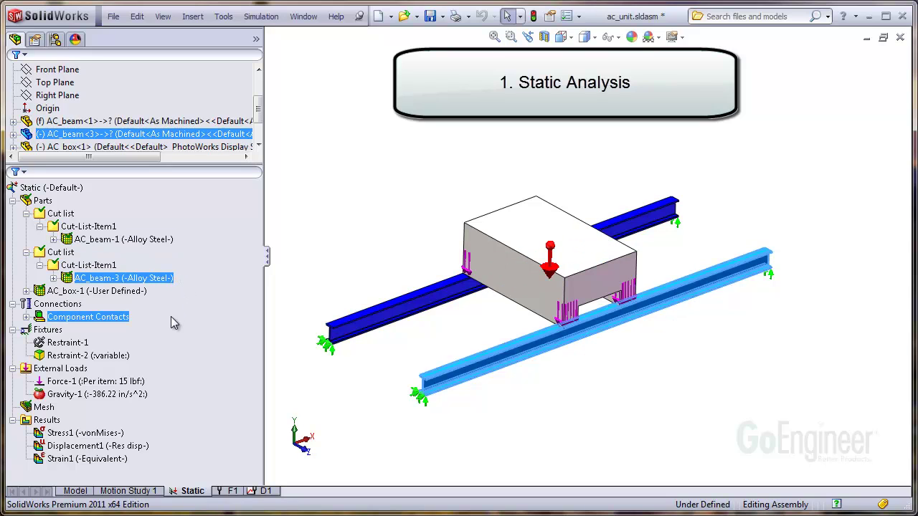
click(79, 344)
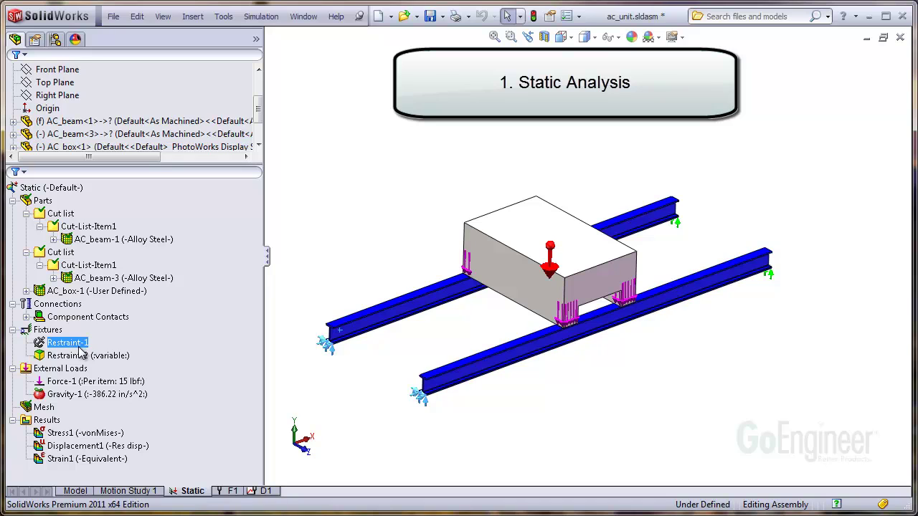
click(81, 355)
Hide the AC_box component and review its User Defined material properties
right_click(495, 253)
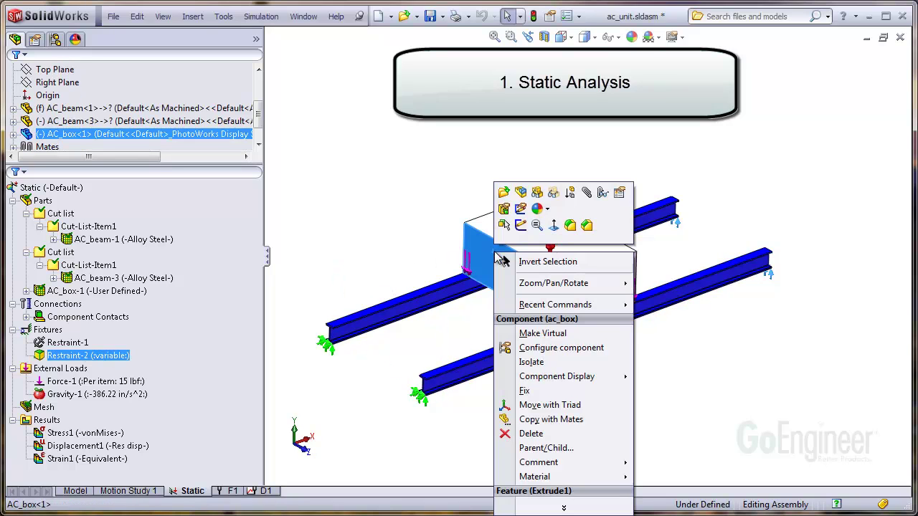
click(537, 192)
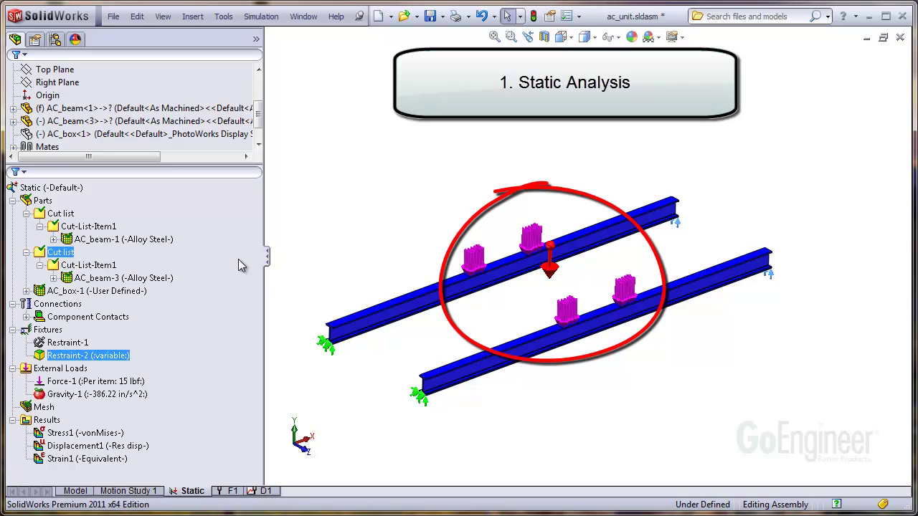
right_click(114, 291)
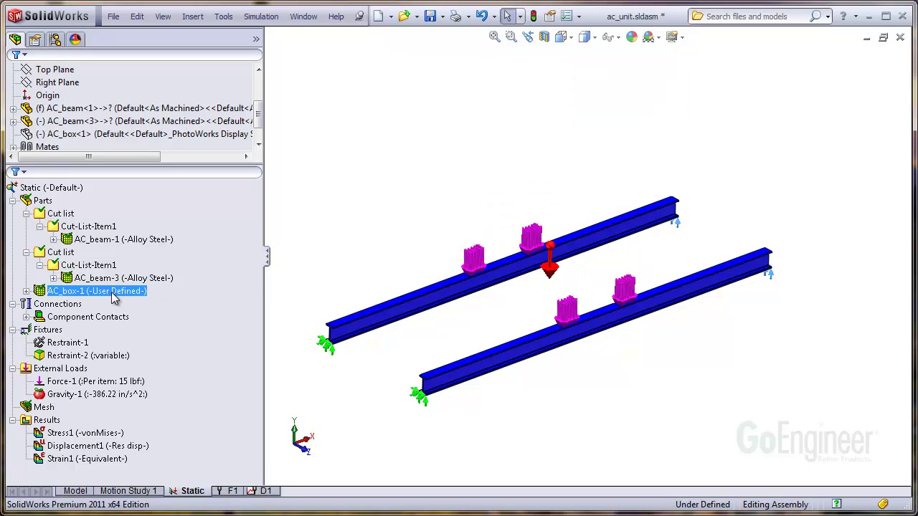
click(151, 302)
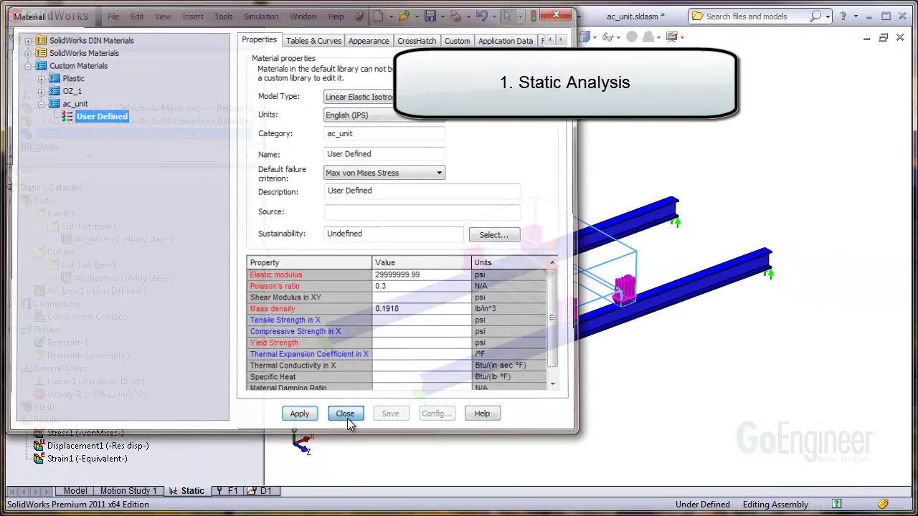
click(524, 515)
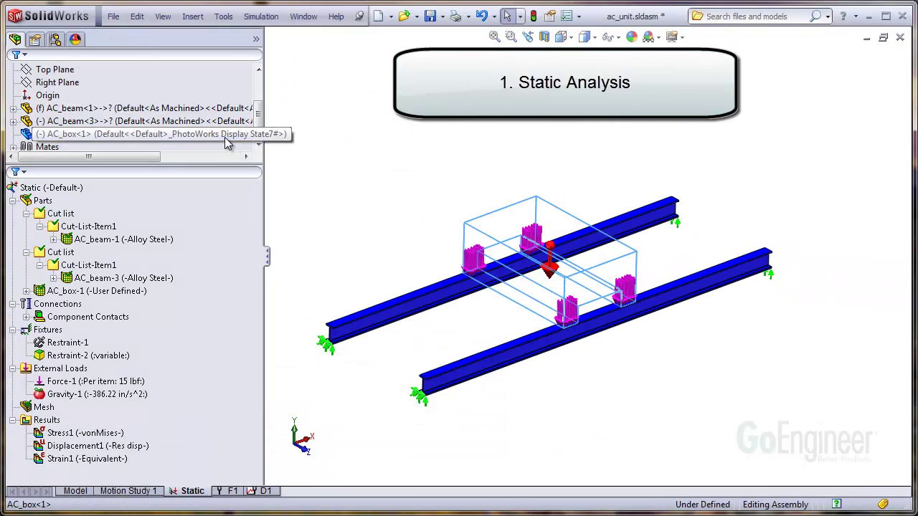
Show the AC_box component again and highlight the gravity load of the Static study
right_click(228, 139)
click(250, 98)
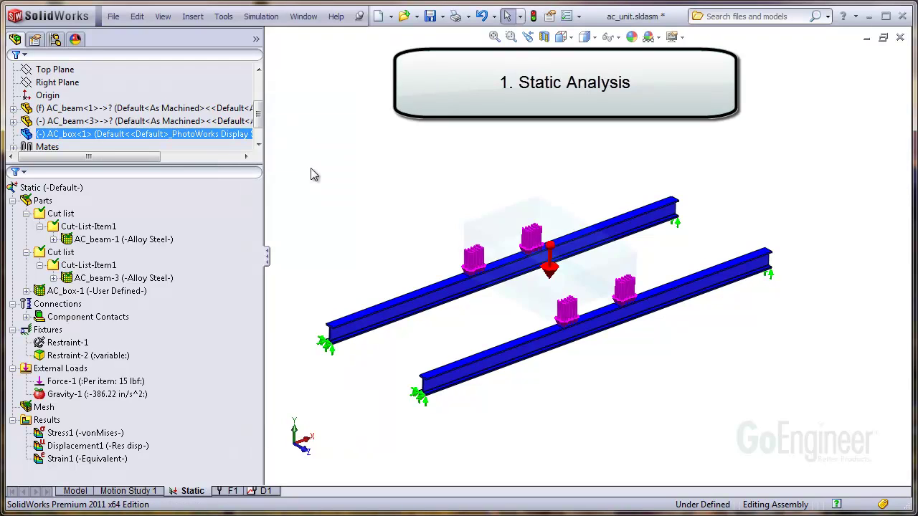
click(314, 210)
click(136, 395)
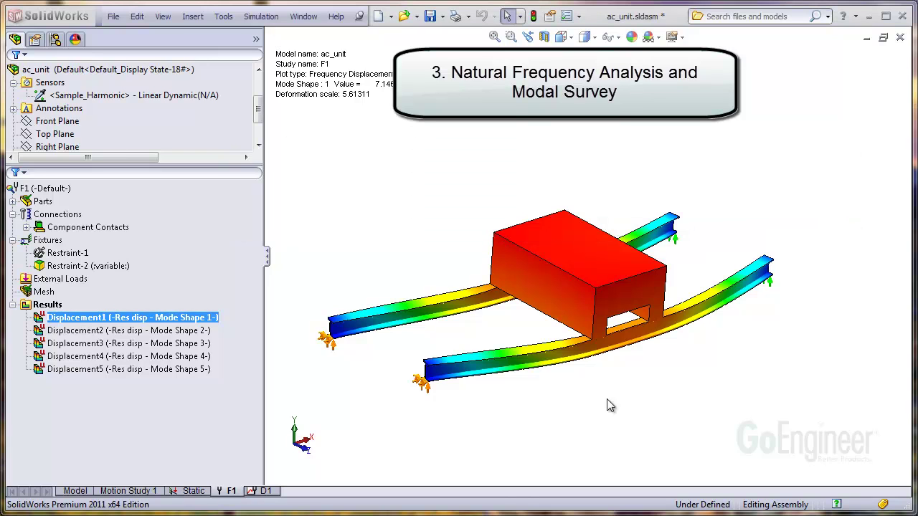
List the resonant frequencies of the F1 frequency study
right_click(61, 307)
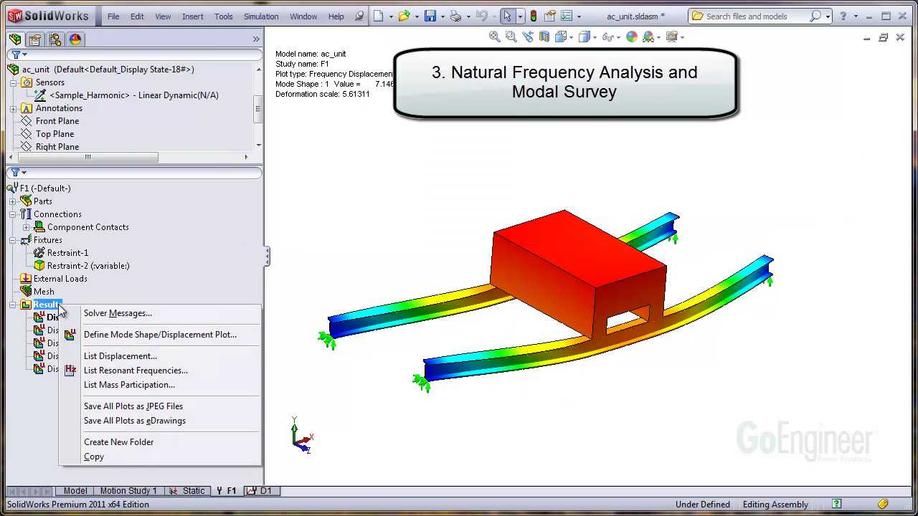
click(161, 371)
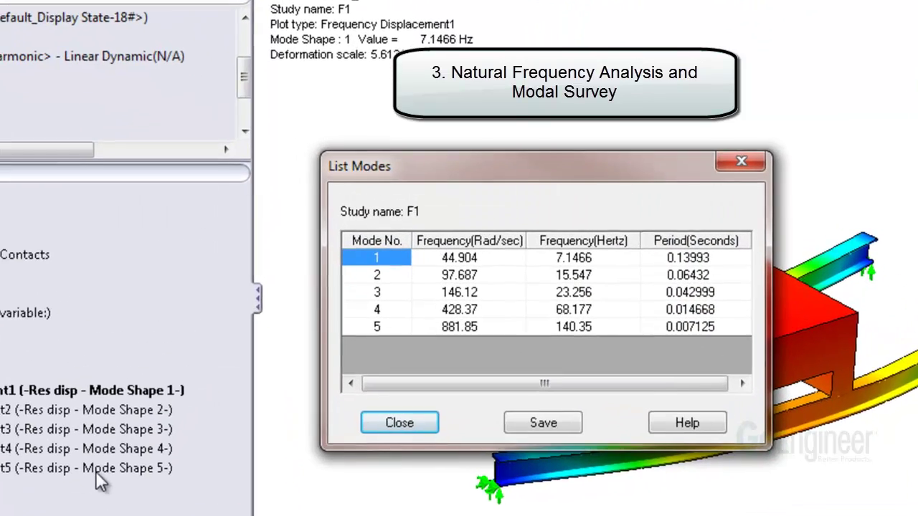
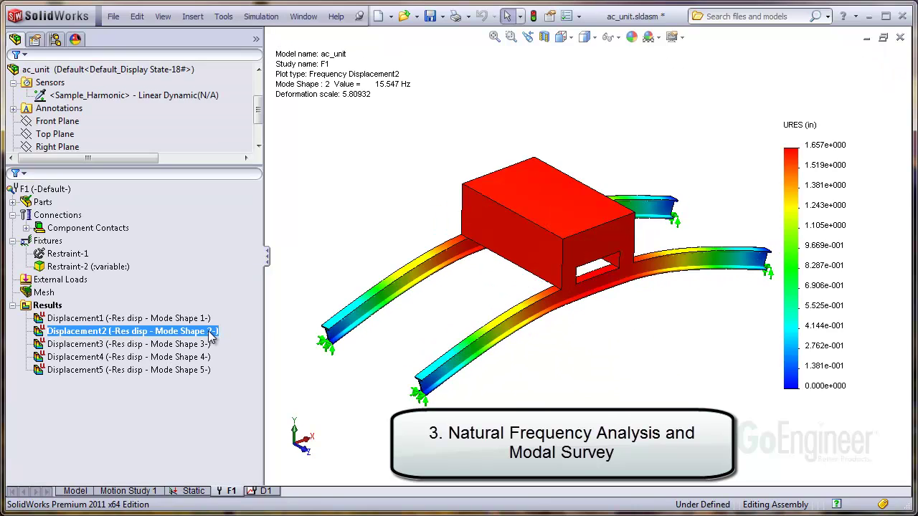
Animate the F1 displacement plots for mode shapes 2, 3, 4 and 5 in turn, and stop the final animation
right_click(210, 339)
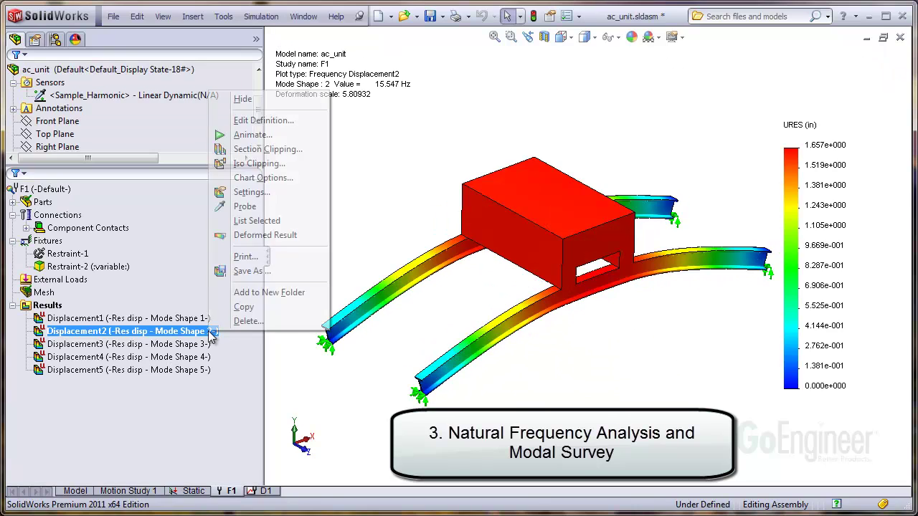
click(246, 136)
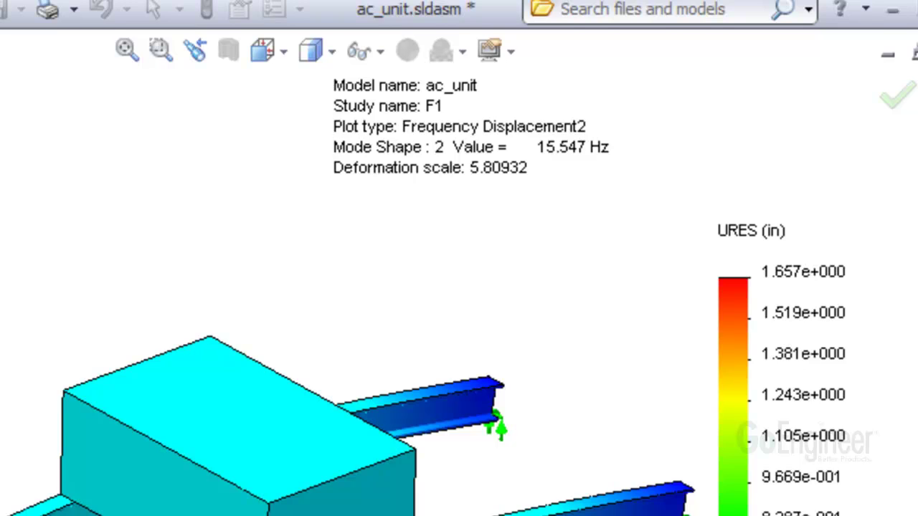
right_click(179, 231)
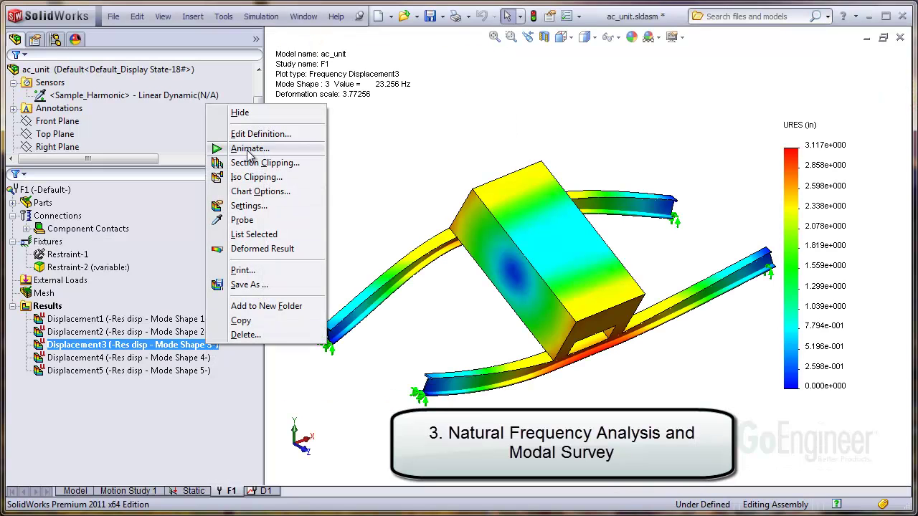
click(240, 149)
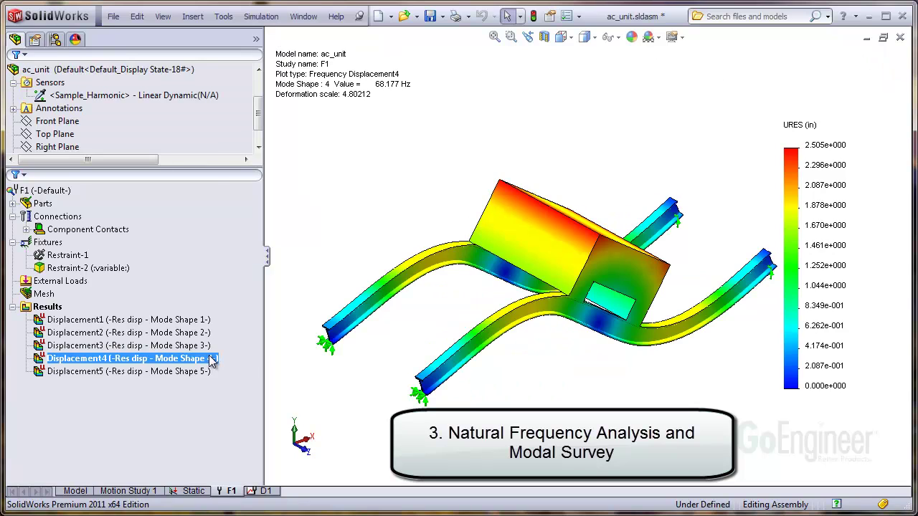
right_click(208, 353)
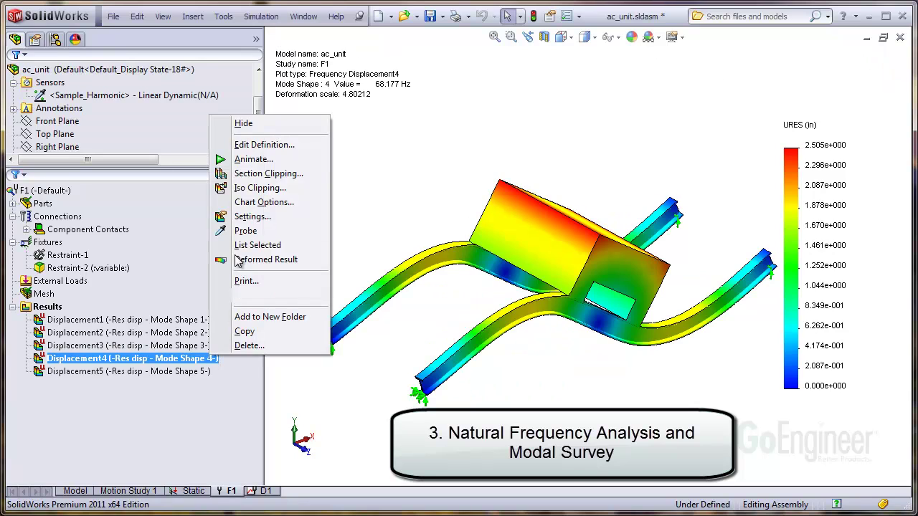
click(255, 158)
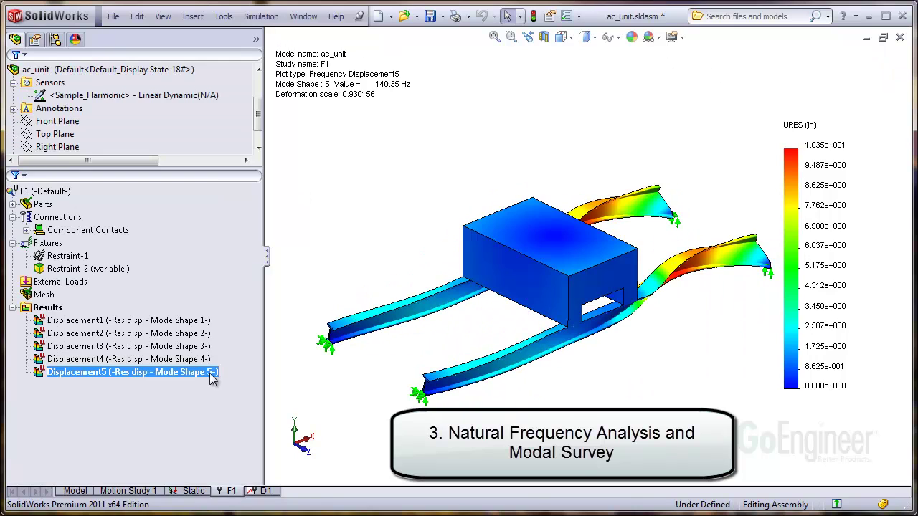
right_click(208, 372)
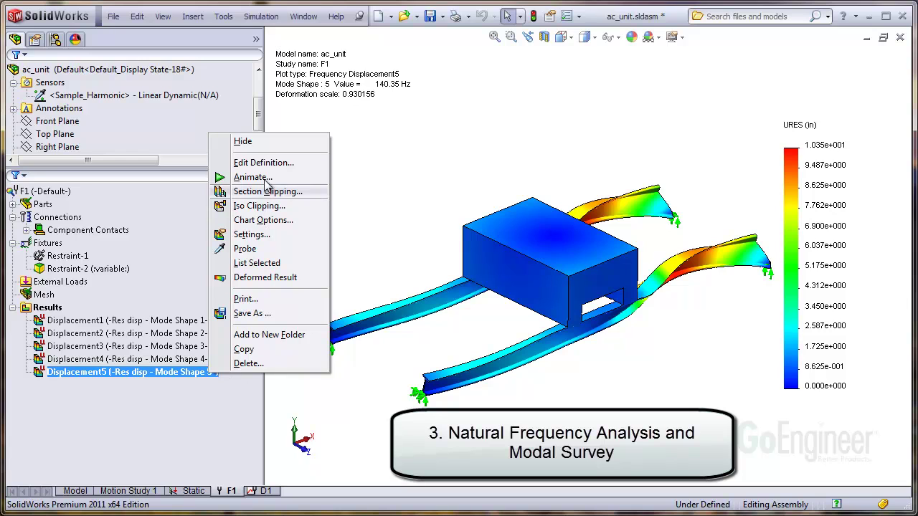
click(263, 177)
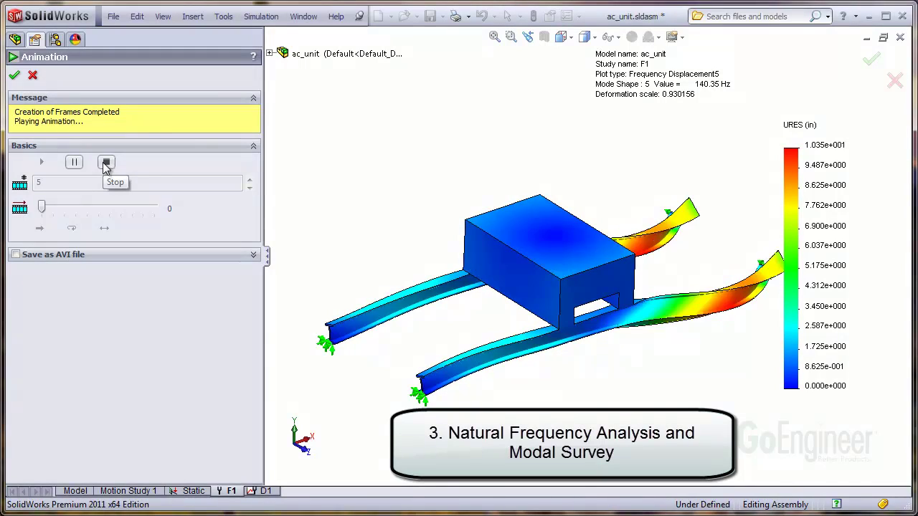
click(106, 164)
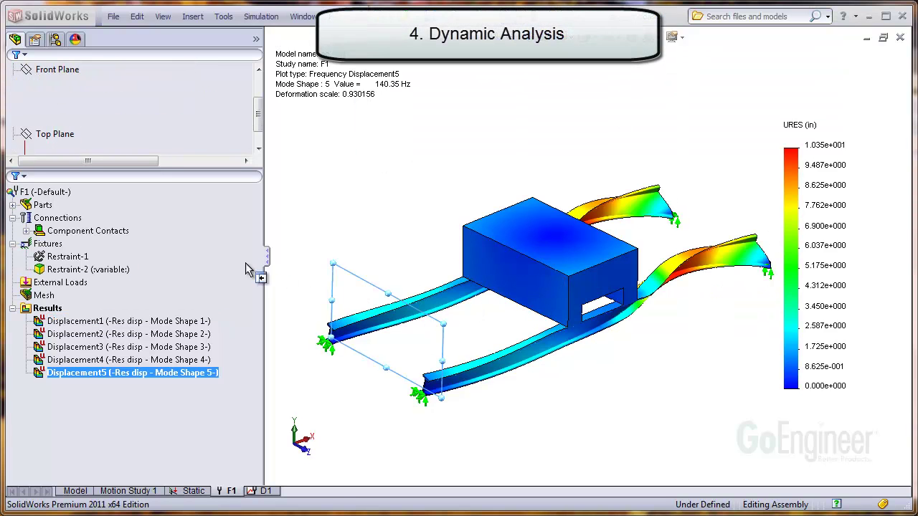
Copy the F1 frequency study to a new dynamic study named Dynamic-01 of the Harmonic Analysis type
right_click(62, 193)
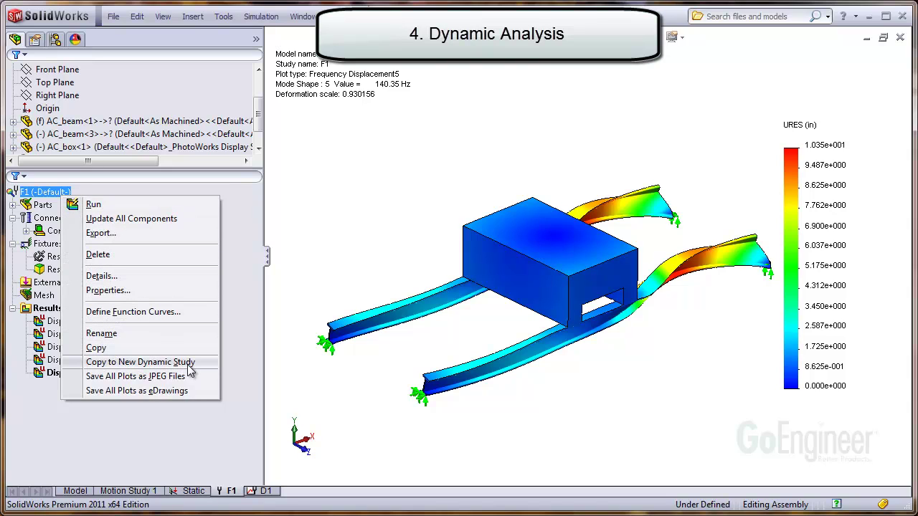
click(139, 362)
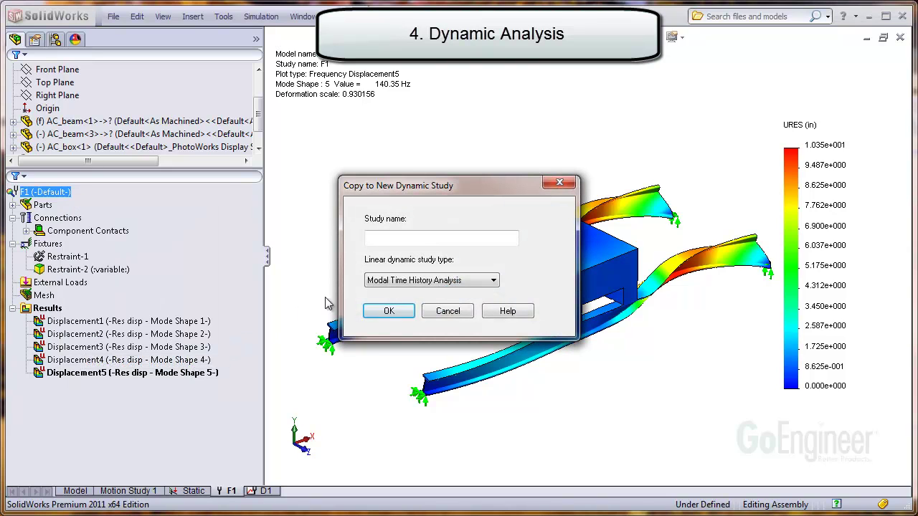
click(406, 240)
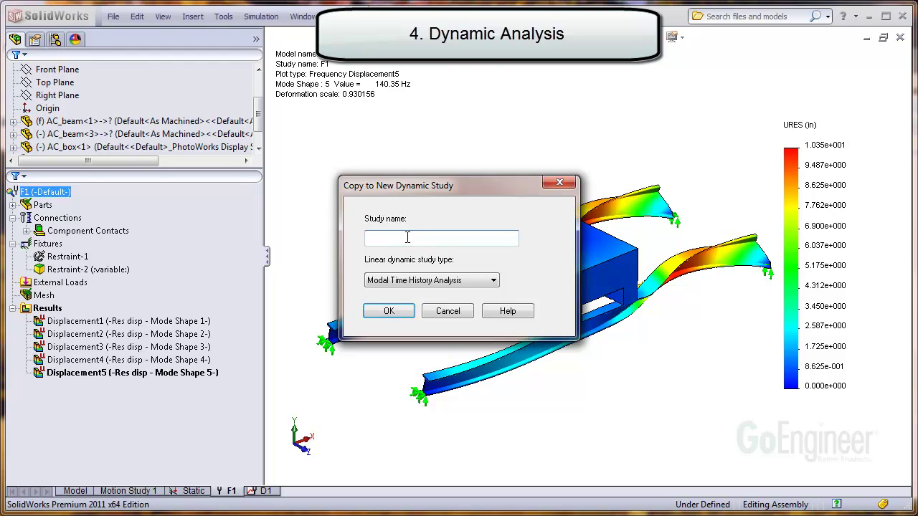
text(Dynamic-01)
click(420, 280)
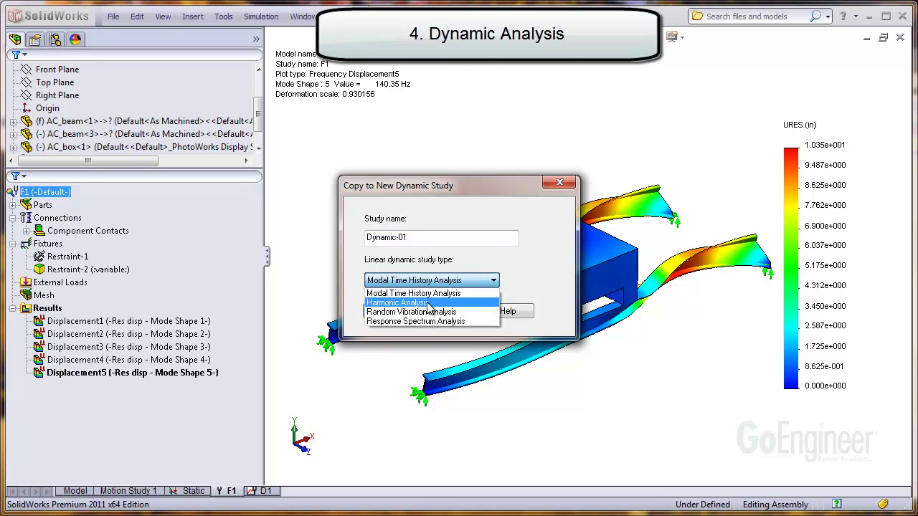
click(429, 303)
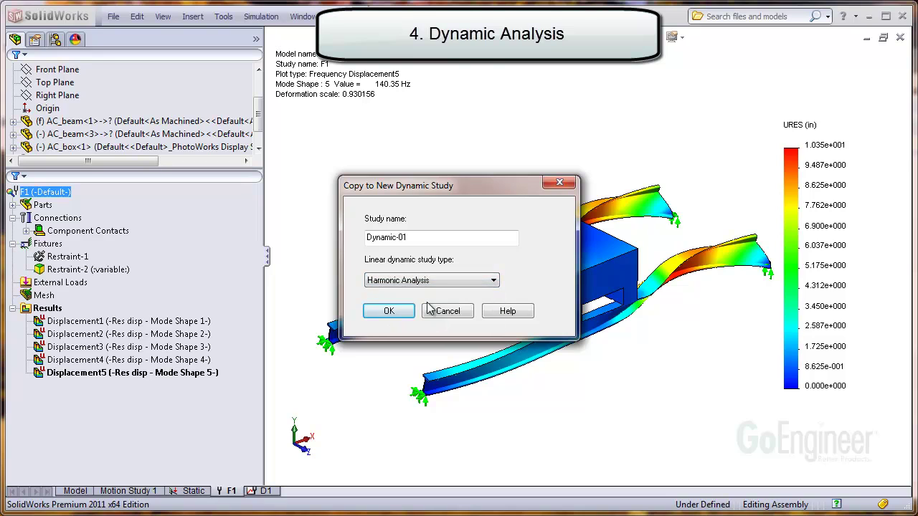
click(388, 312)
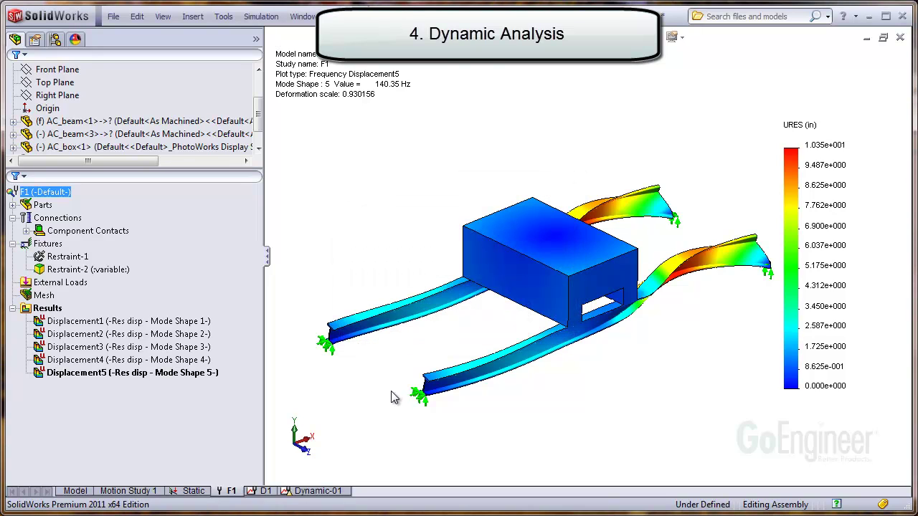
Lower the number of frequencies in the properties of the Dynamic-01 study
click(317, 491)
right_click(101, 192)
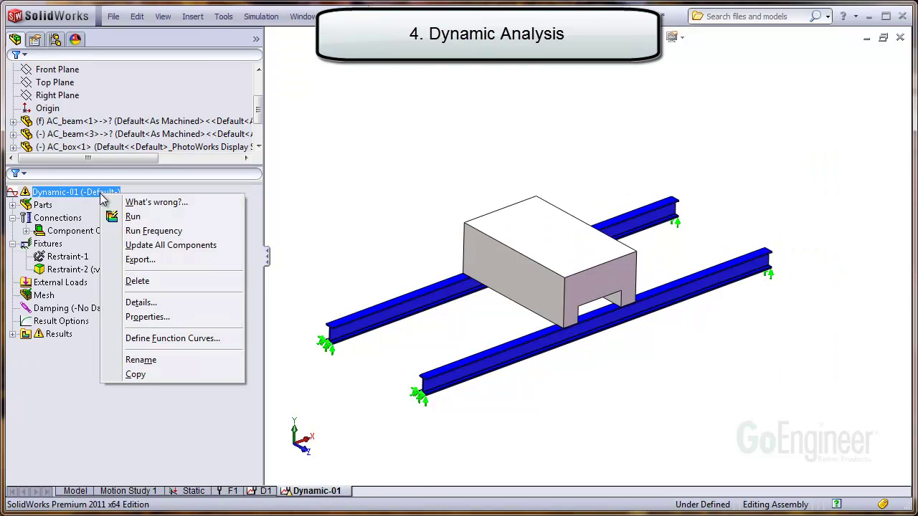
click(152, 320)
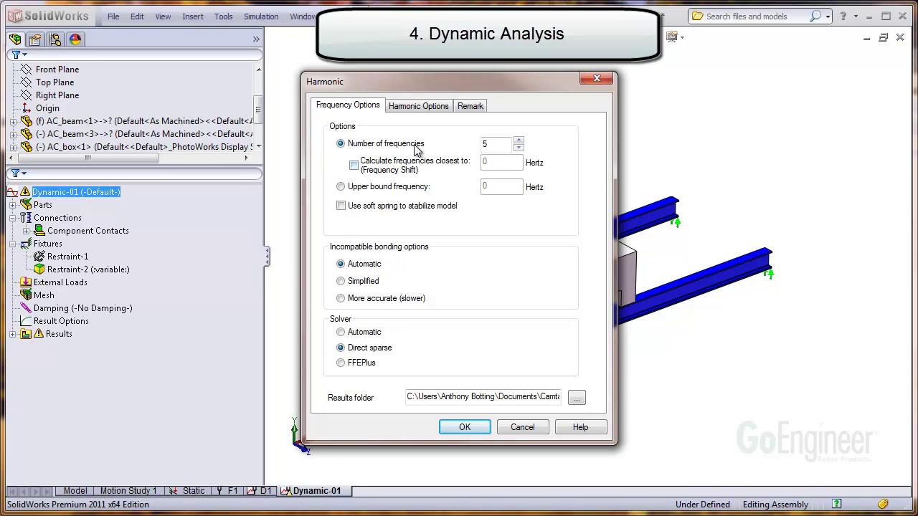
click(518, 148)
click(518, 148)
Set the harmonic operating frequency limits to 10 Hz lower and 20 Hz upper
click(413, 114)
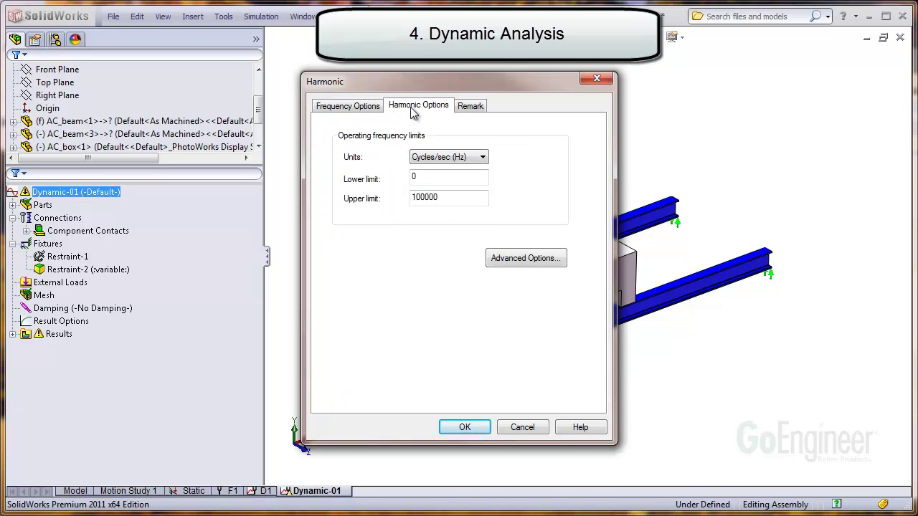
double_click(414, 179)
text(10)
click(441, 197)
double_click(441, 198)
text(20)
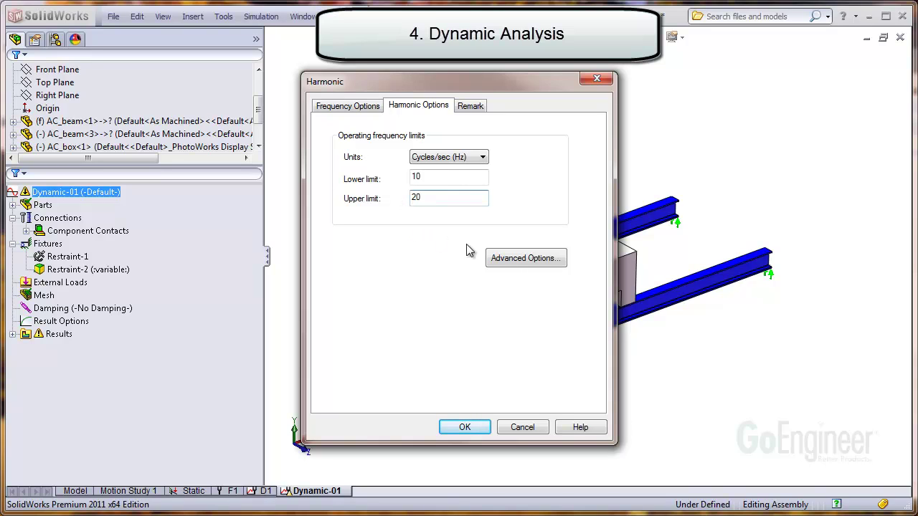
Use 15 points for each frequency, a 0.4 bandwidth and logarithmic interpolation in the advanced harmonic options, and accept the study properties
click(508, 256)
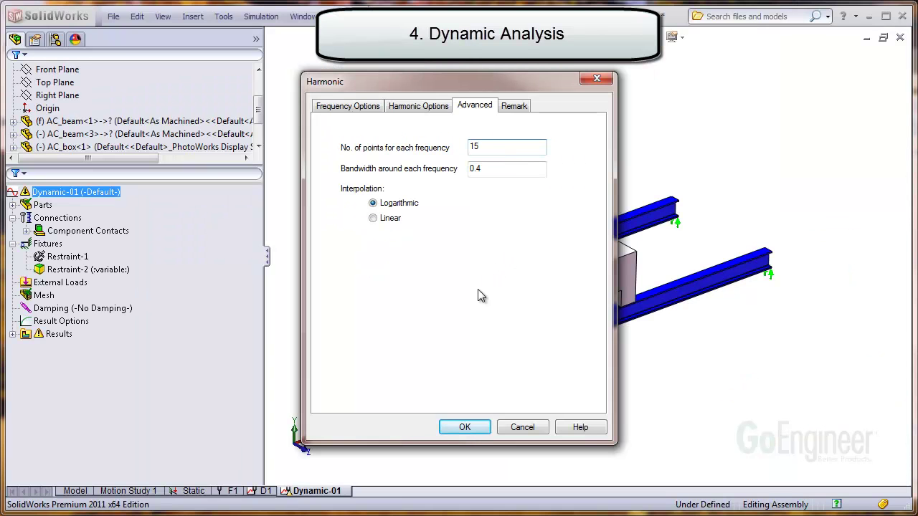
click(464, 427)
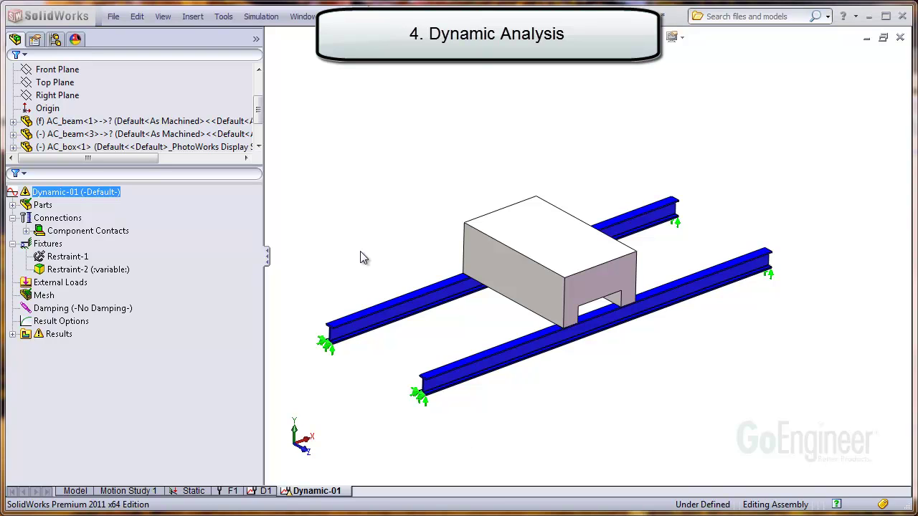
Define modal damping for the Dynamic-01 study with a damping ratio of 0.02 for modes 1 to 3
click(108, 269)
click(197, 277)
click(106, 308)
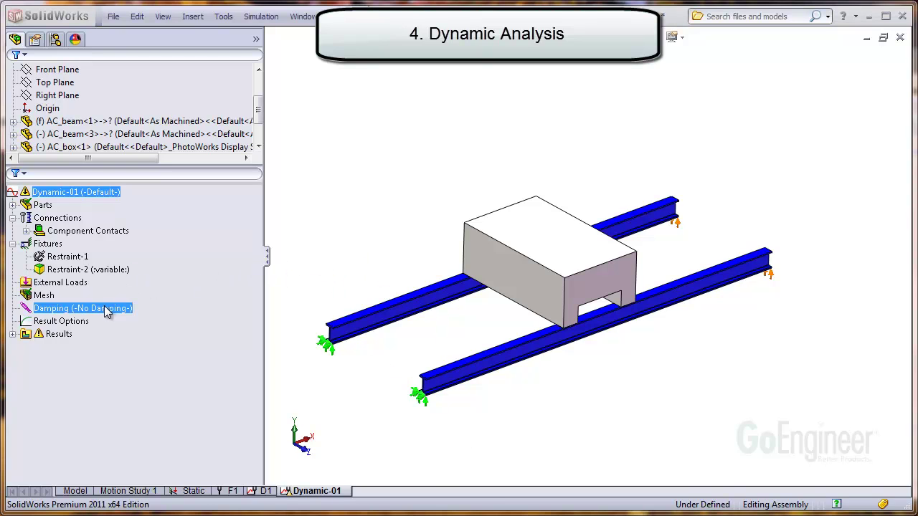
right_click(106, 308)
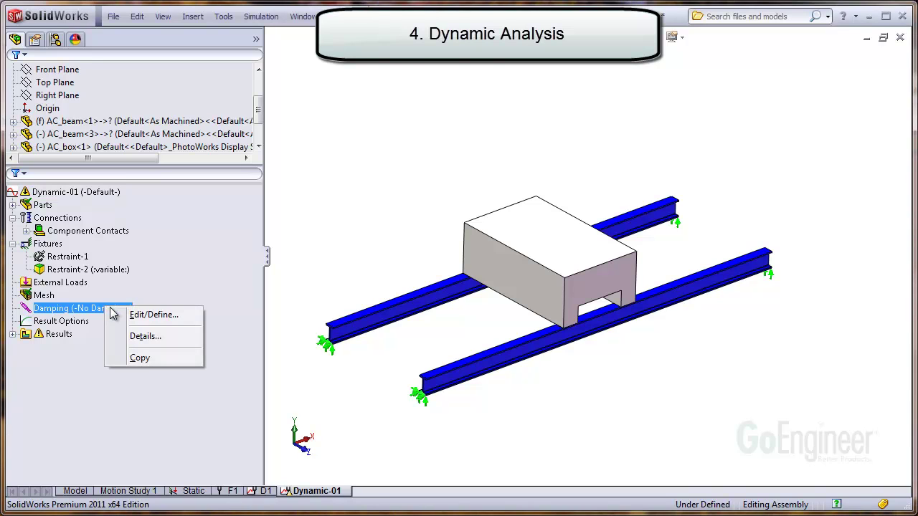
click(150, 312)
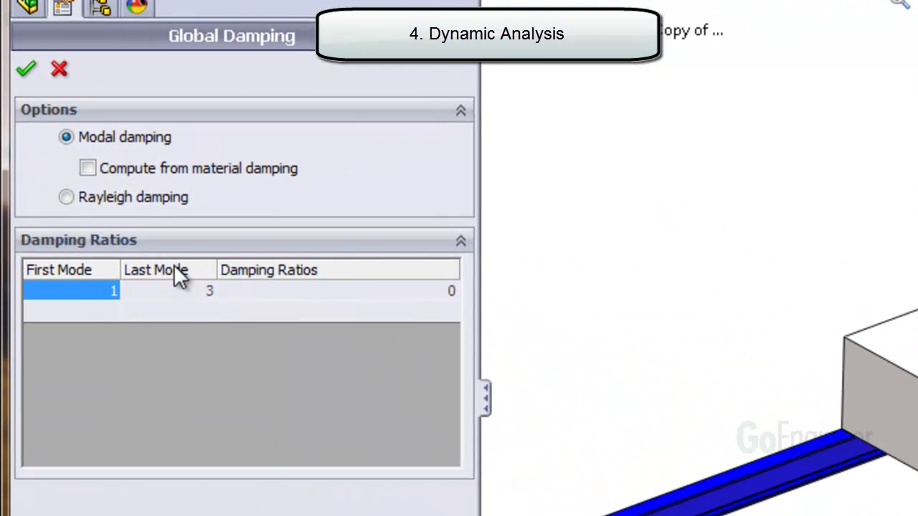
click(280, 292)
click(280, 291)
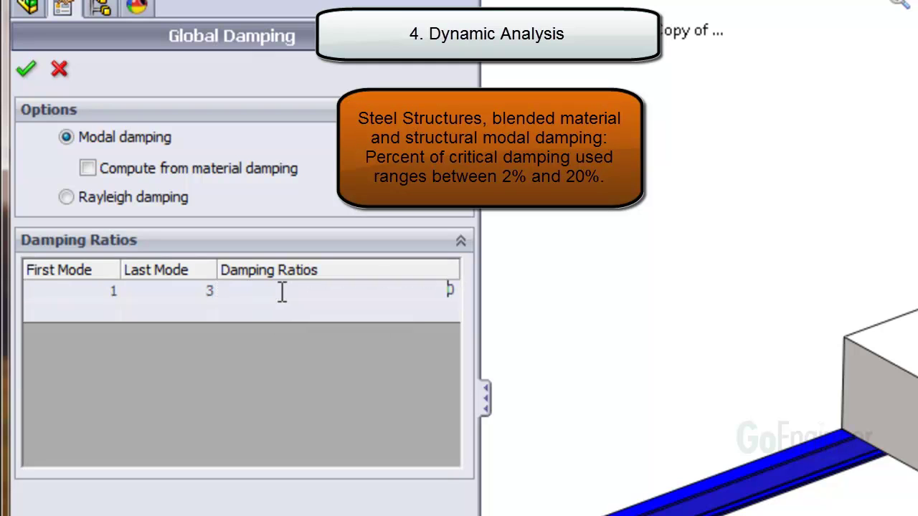
text(.02)
click(25, 69)
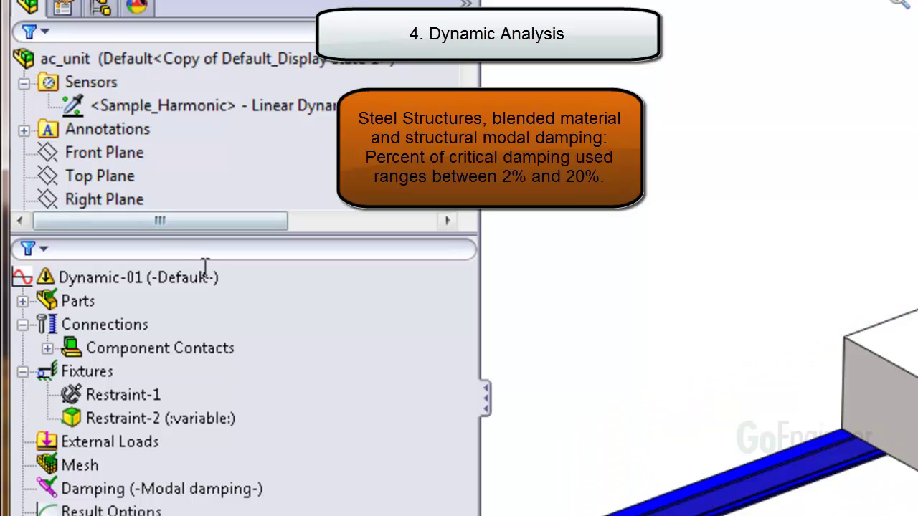
click(247, 489)
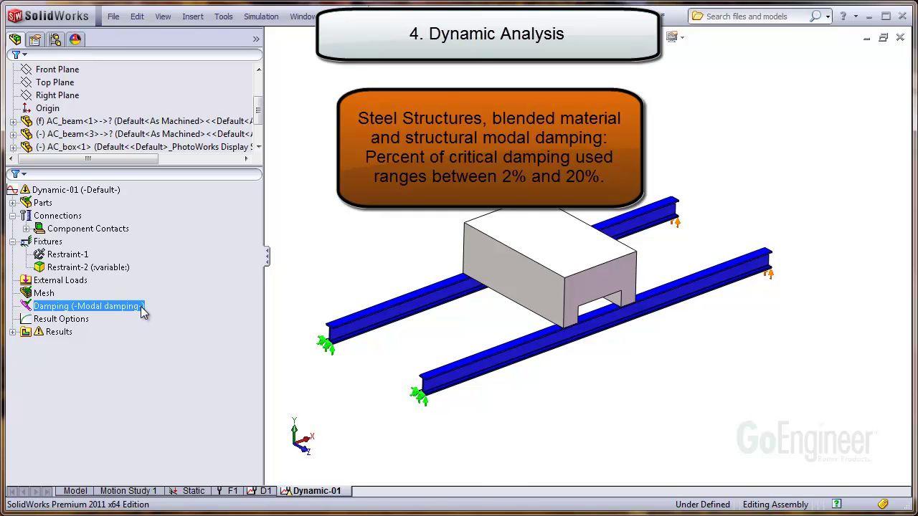
Hide the AC box and add a normal force of 15 lbf per item on the four mounting faces atop the beams
right_click(484, 231)
key(Escape)
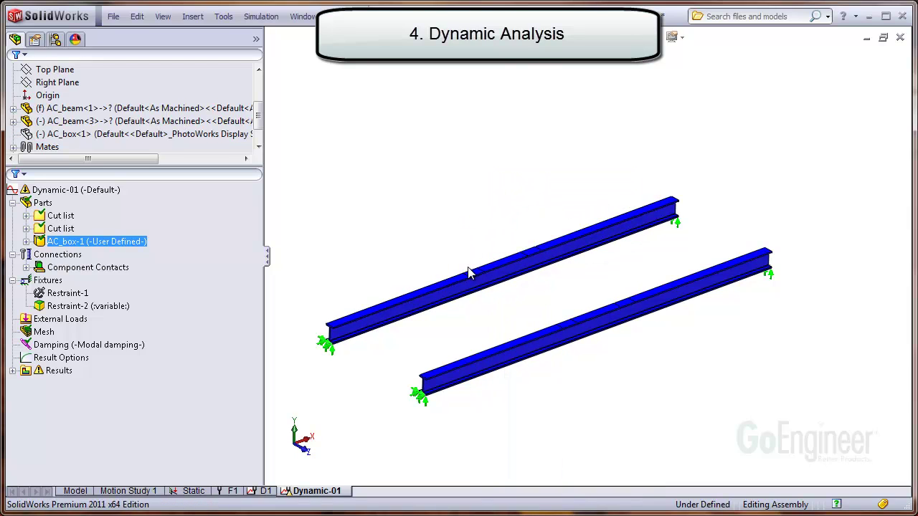
click(474, 272)
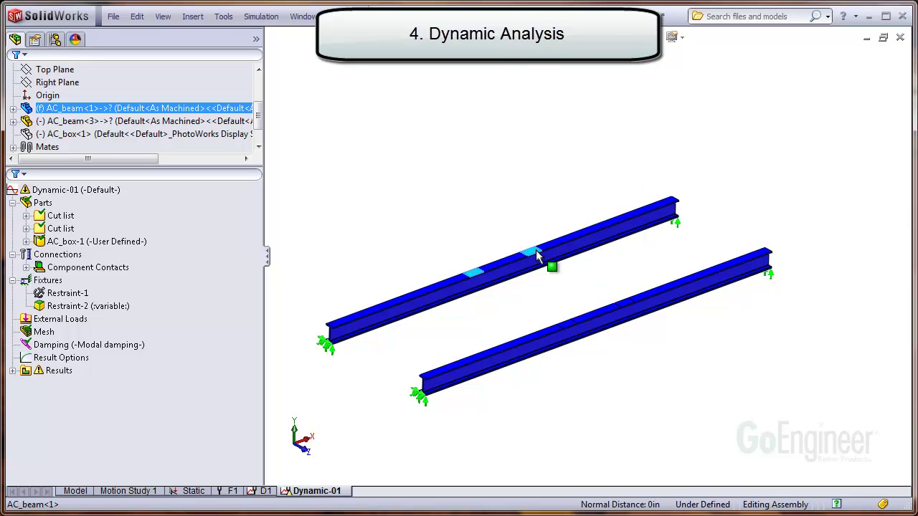
ctrl+click(618, 300)
right_click(84, 326)
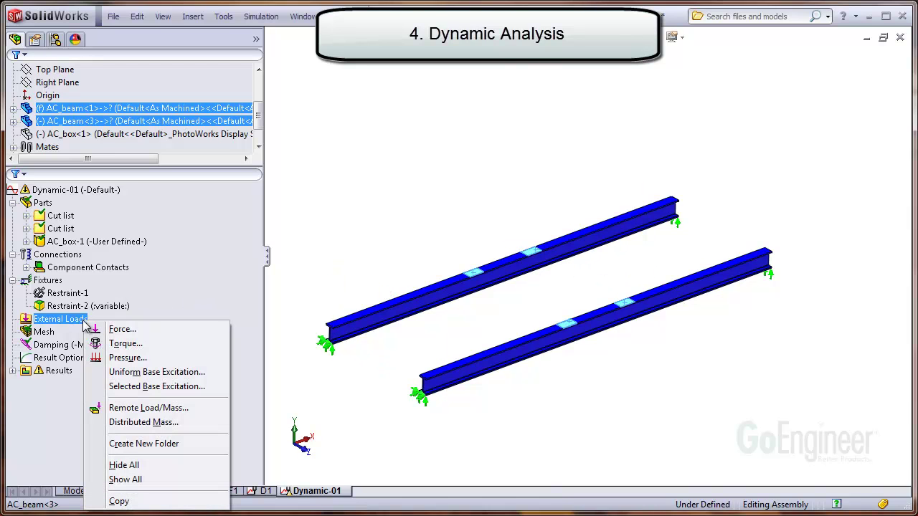
click(135, 329)
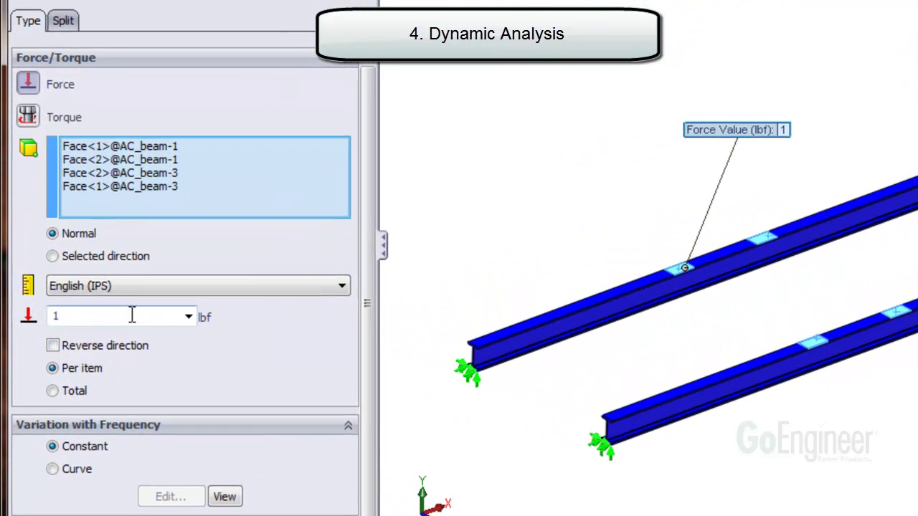
double_click(132, 316)
text(15)
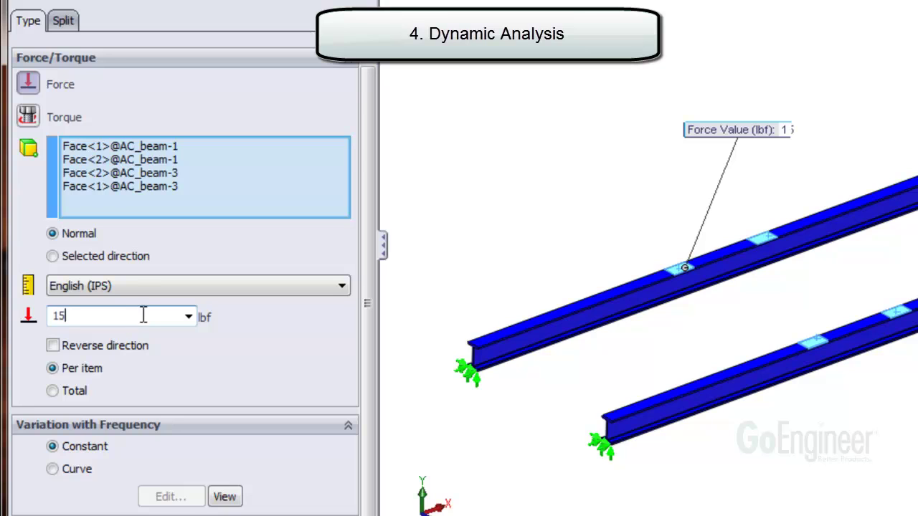
Make the force vary with frequency by a user-defined curve with its frequency units in Hz
click(85, 482)
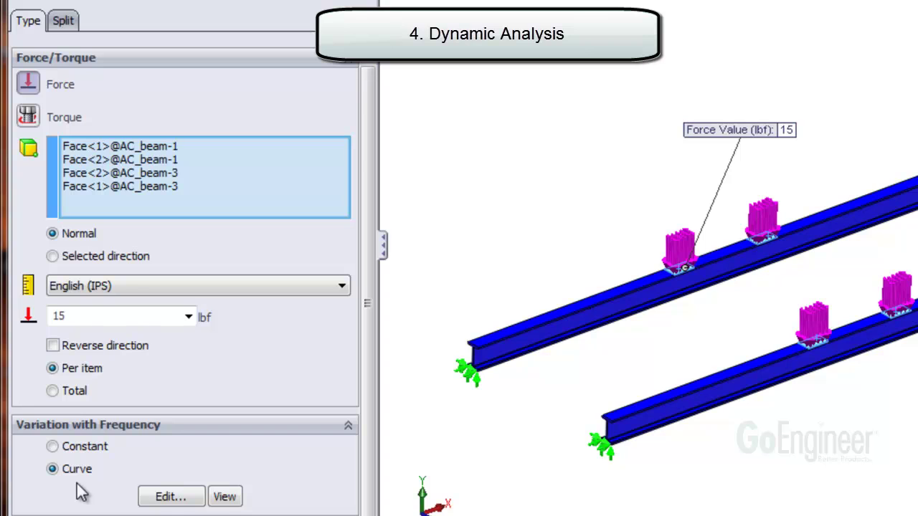
click(169, 497)
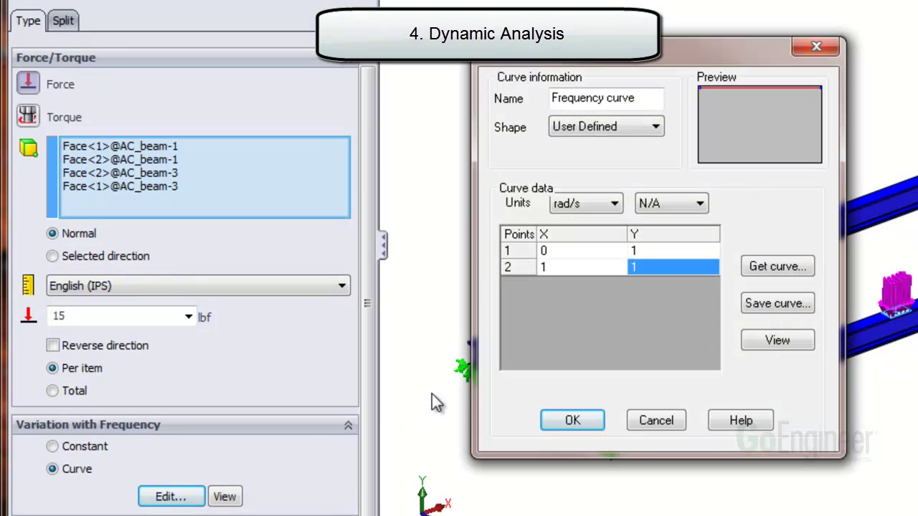
click(615, 204)
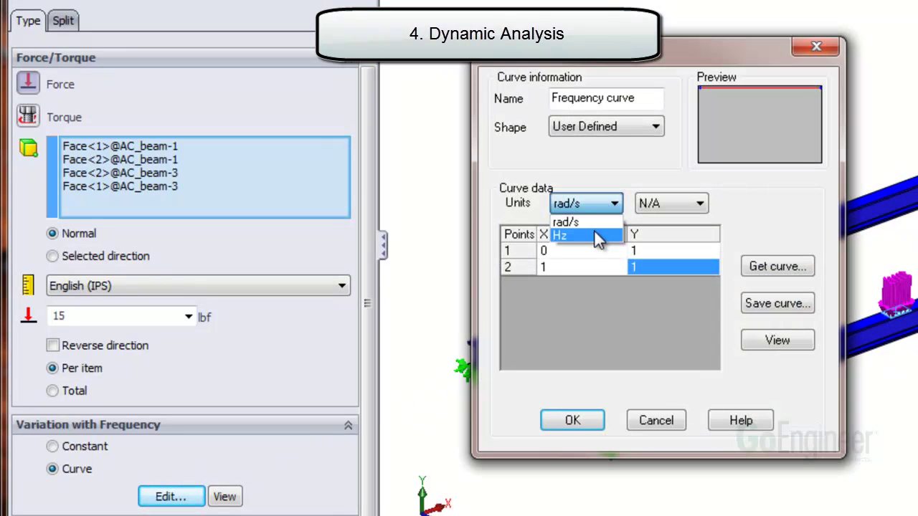
click(595, 232)
Set the frequency curve's first point to X 10, Y 0 and its second point to X 12, Y 1
click(595, 251)
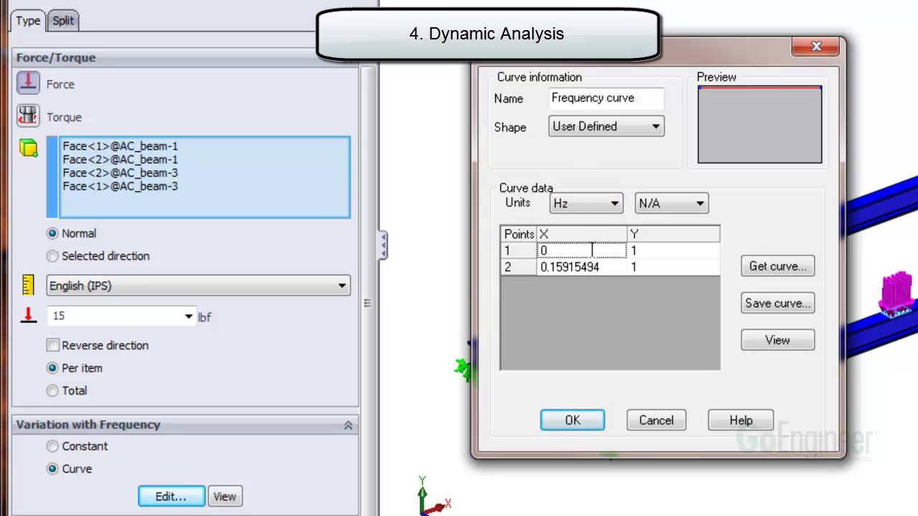
drag(569, 251, 535, 250)
text(10)
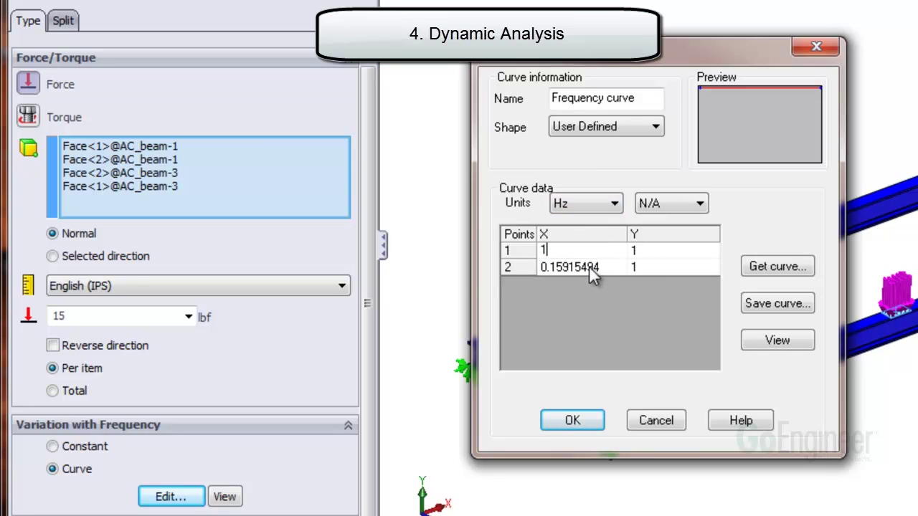
click(640, 250)
drag(640, 250, 626, 249)
text(0)
click(551, 265)
drag(598, 266, 535, 266)
text(12)
click(633, 266)
Add curve points at X 18, Y 1 and X 20, Y 0, and accept the frequency curve and the force
click(553, 283)
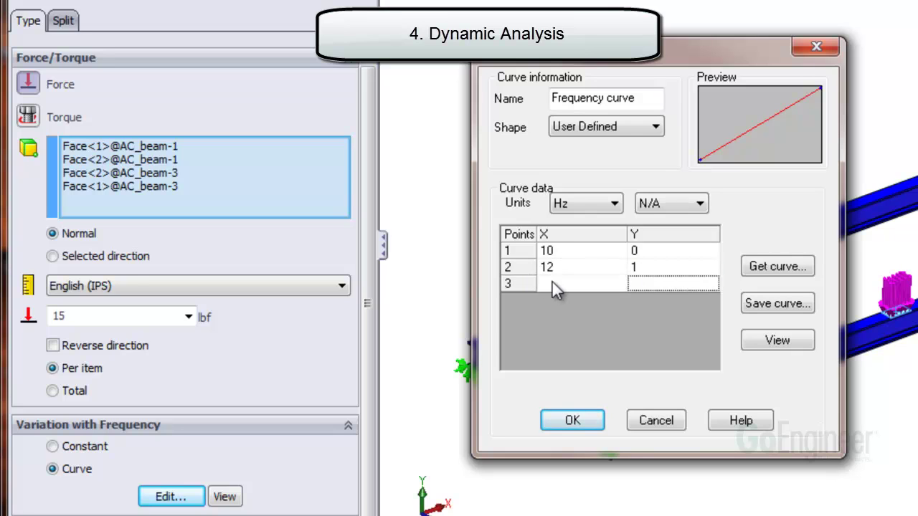
text(18)
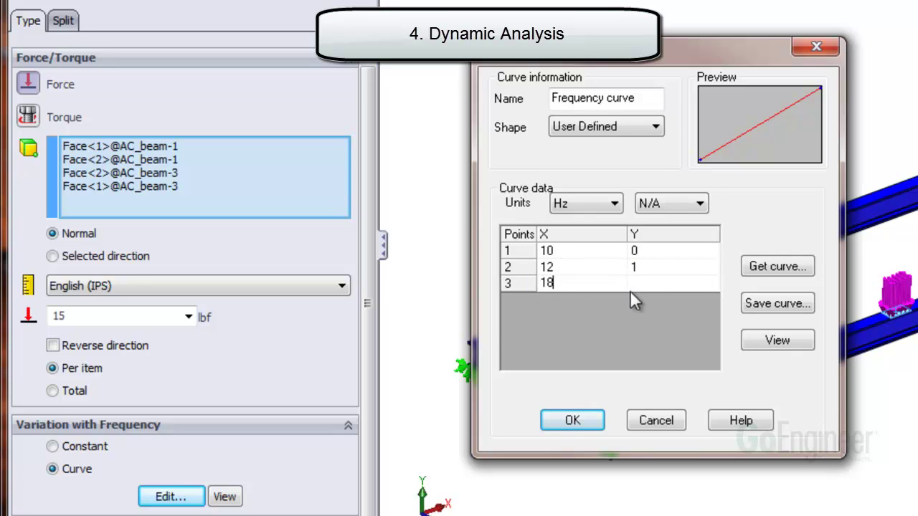
click(642, 285)
text(1)
key(Return)
click(556, 299)
text(20)
click(642, 300)
text(0)
click(652, 284)
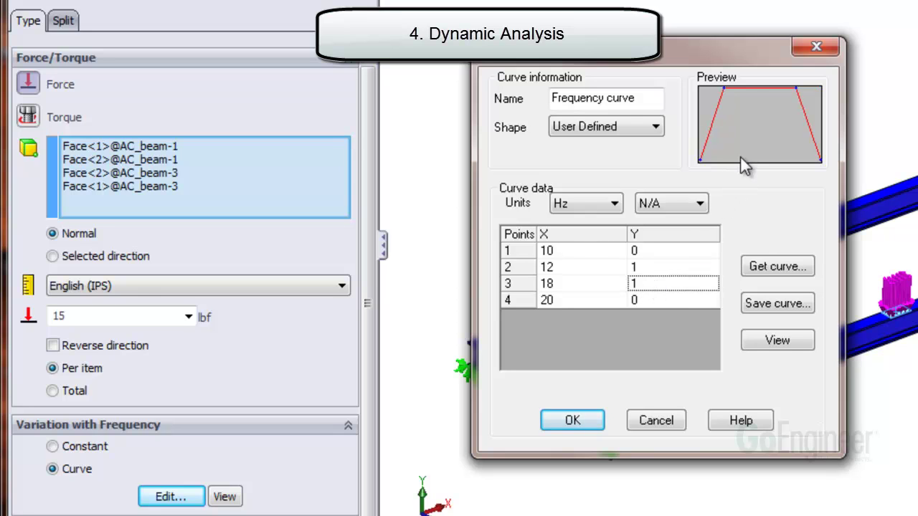
click(757, 335)
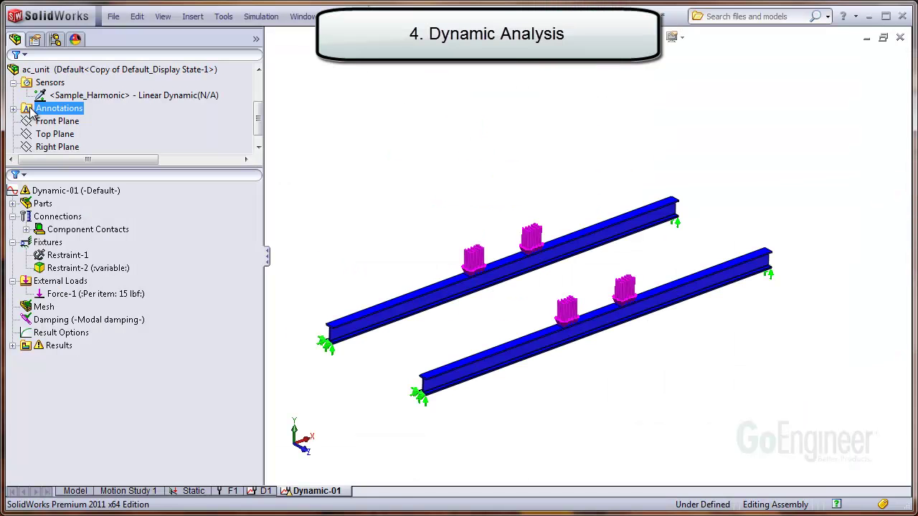
Define the result options to save only specified solution steps, with end step 31 and an increment of 5
click(57, 146)
click(48, 242)
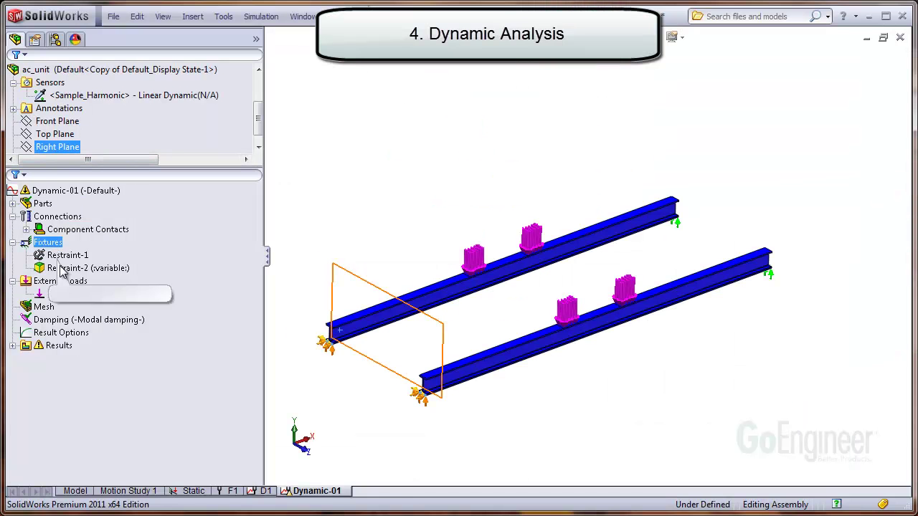
click(72, 320)
click(82, 336)
right_click(82, 341)
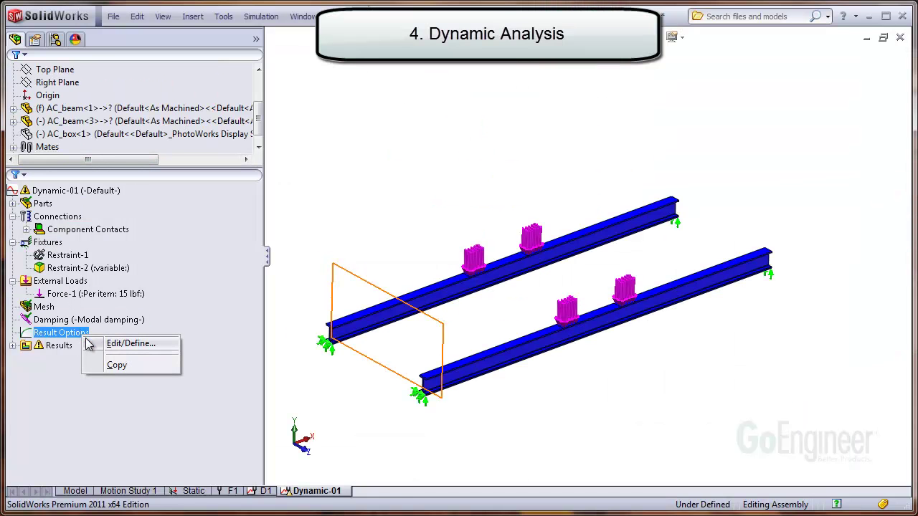
click(123, 342)
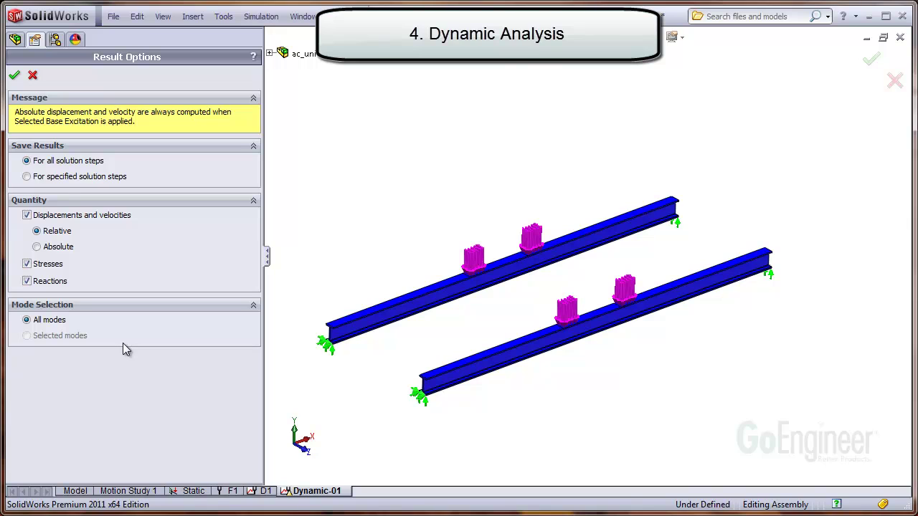
click(116, 177)
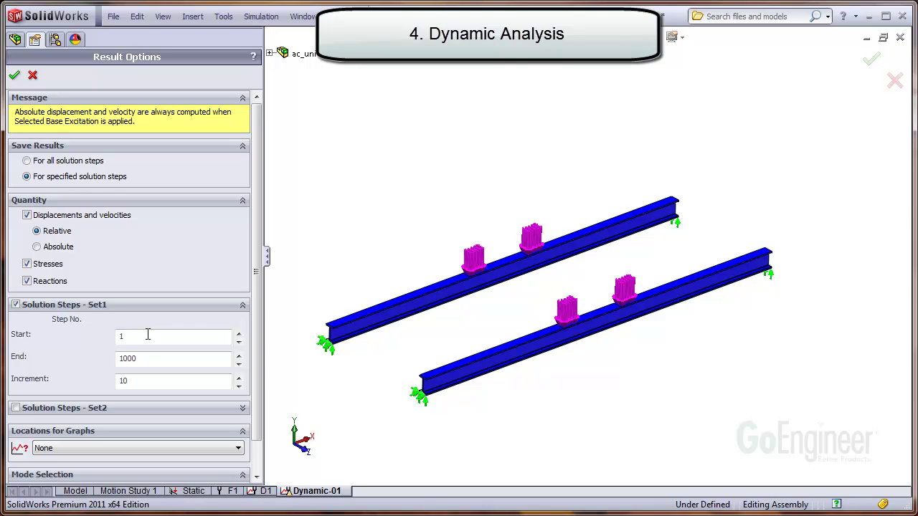
drag(146, 360, 115, 361)
text(31)
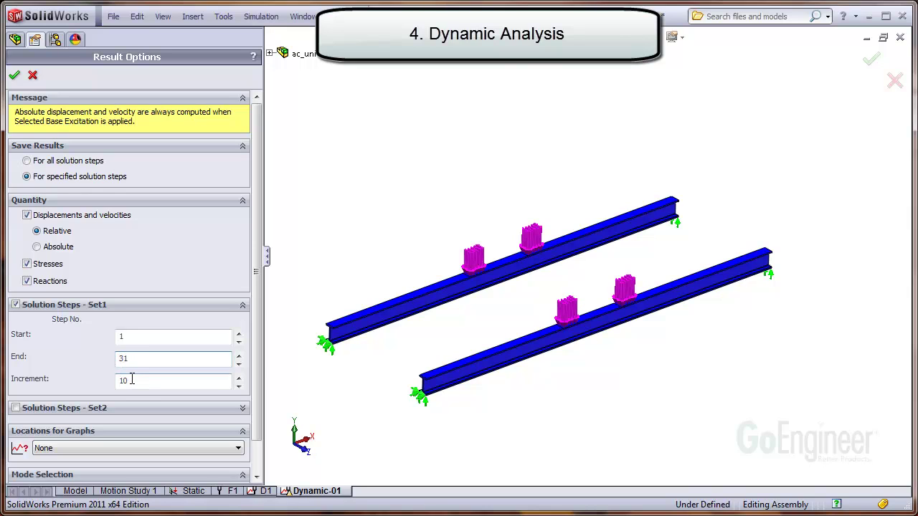
drag(133, 382, 120, 383)
text(5)
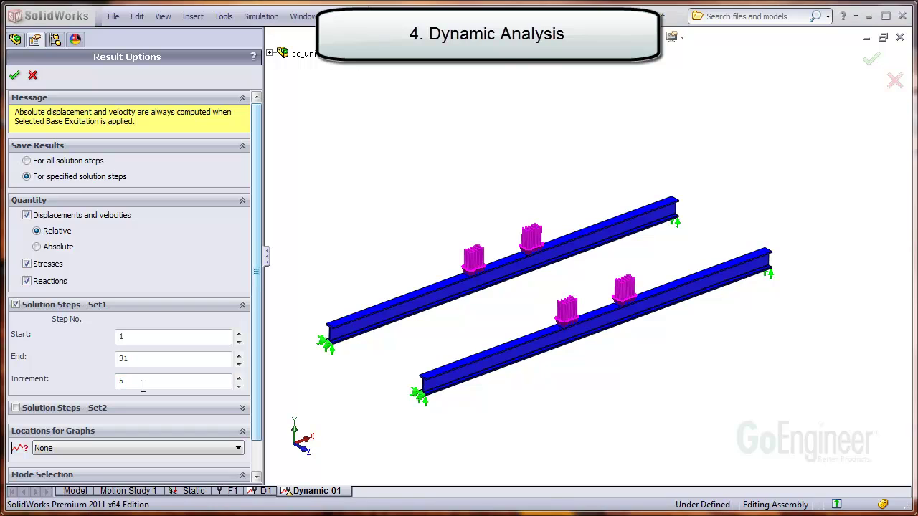
Use the Sample_Harmonic linear dynamic sensor as the location for graphs and accept the result options
click(183, 449)
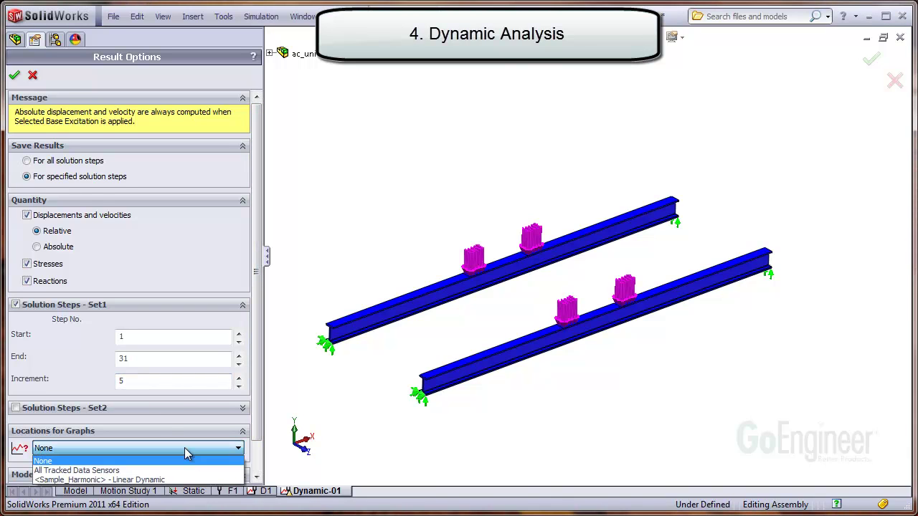
click(159, 479)
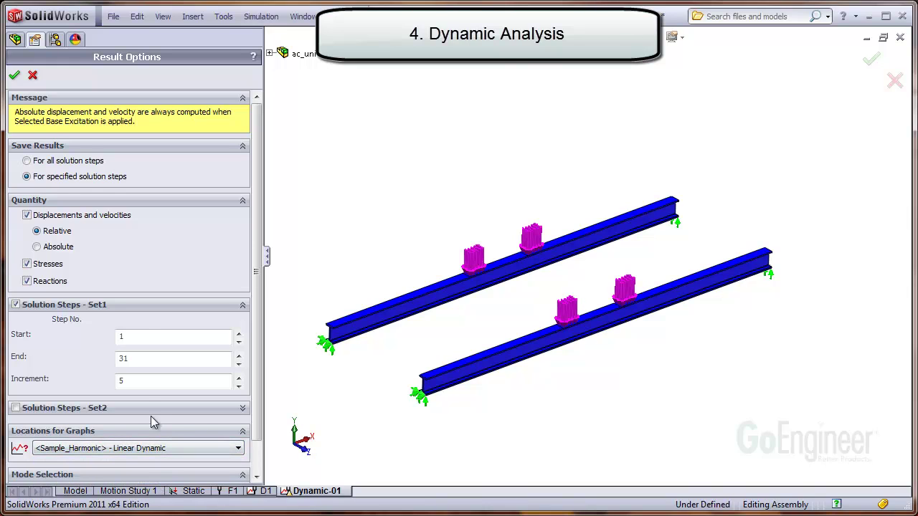
click(14, 76)
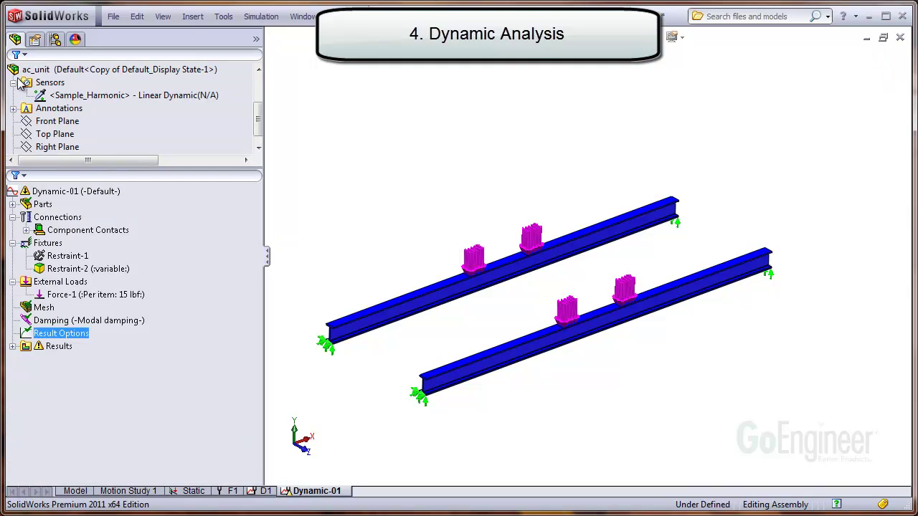
Run the Dynamic-01 study, list the mass participation of its modes, and close the list
click(82, 192)
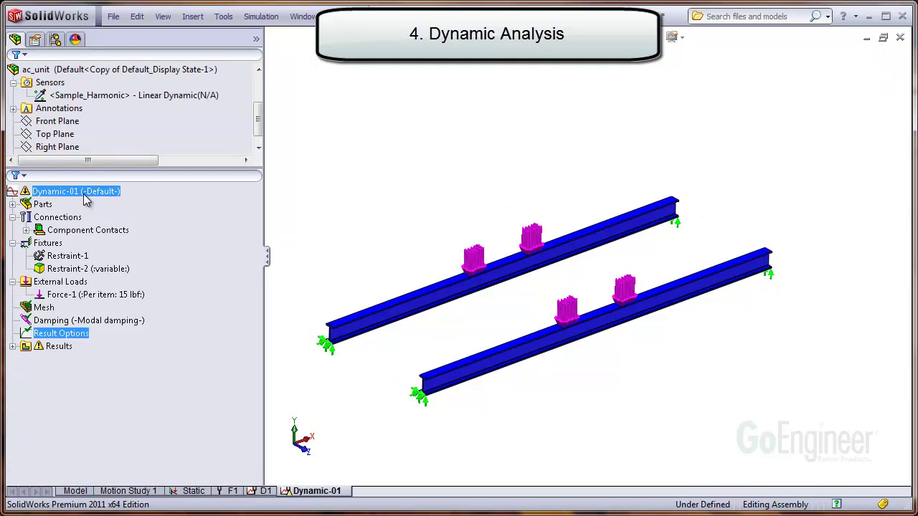
right_click(84, 194)
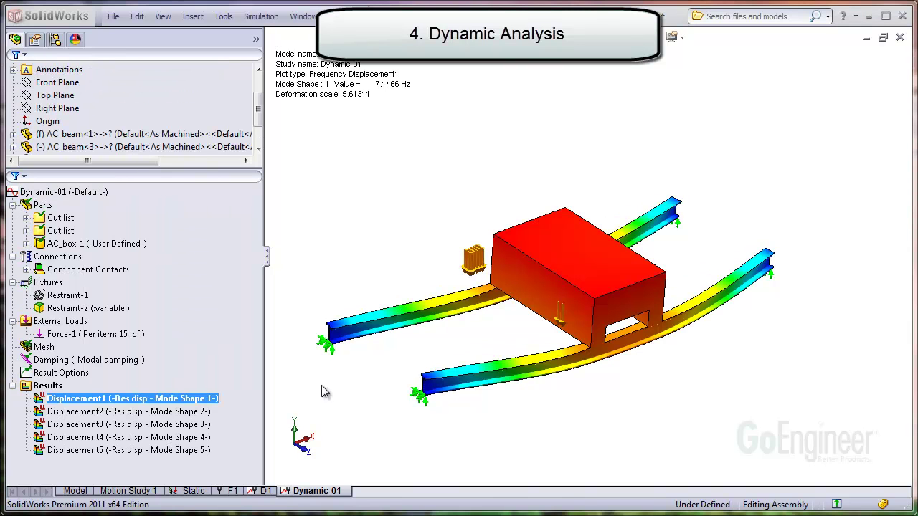
right_click(54, 388)
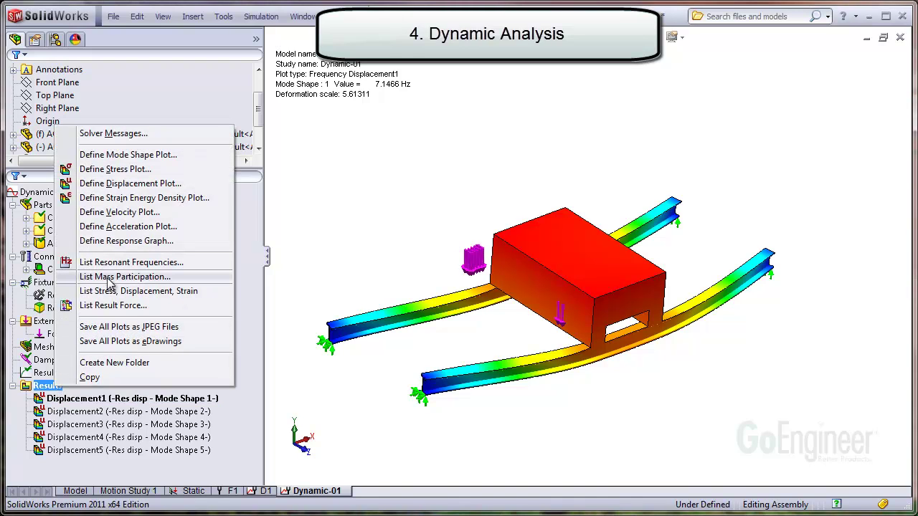
click(152, 280)
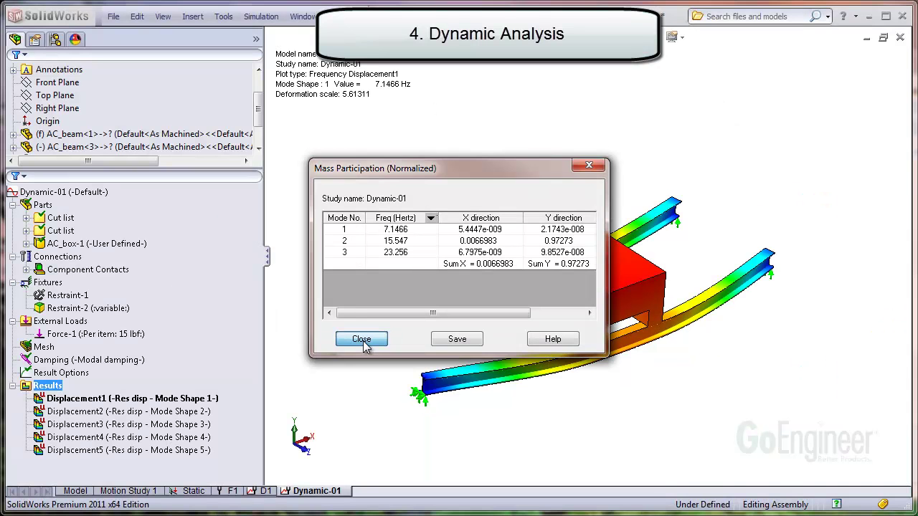
click(330, 402)
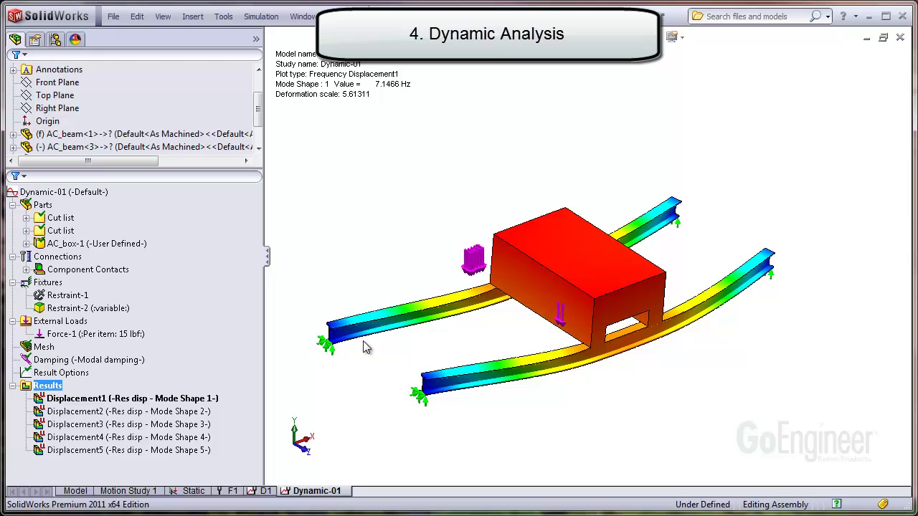
Start defining a response graph of Dynamic-01 with UY: Y Displacement in inches on the Y axis
right_click(57, 387)
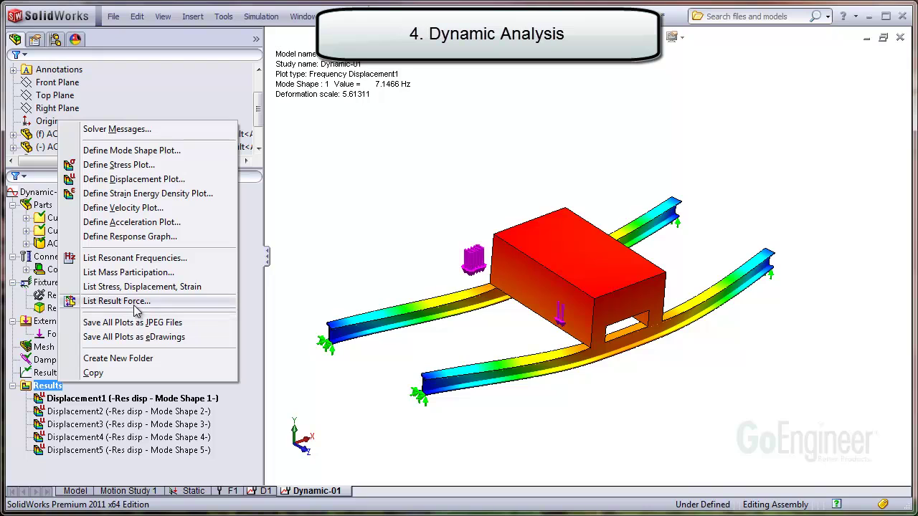
click(156, 239)
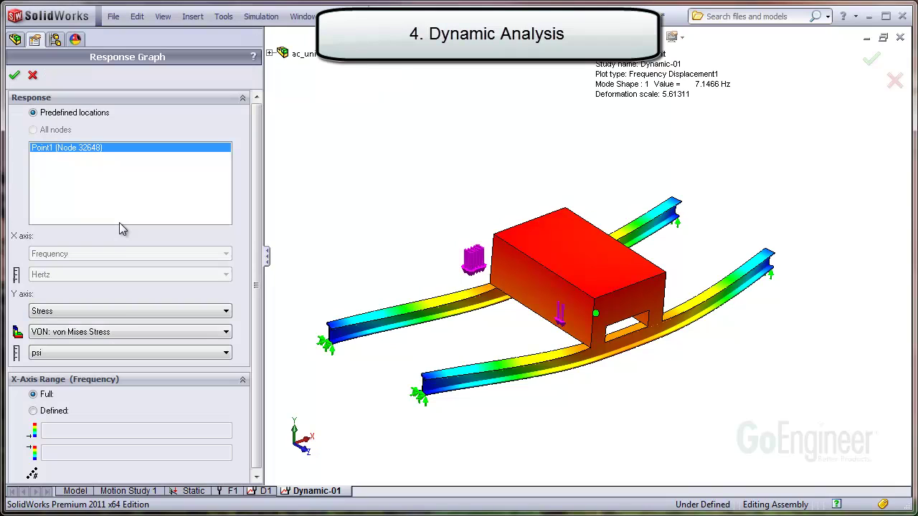
click(131, 311)
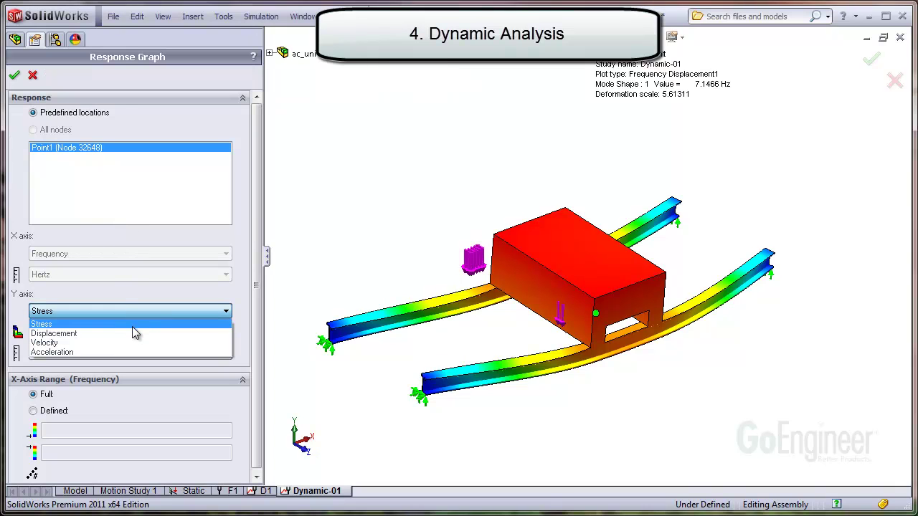
click(132, 333)
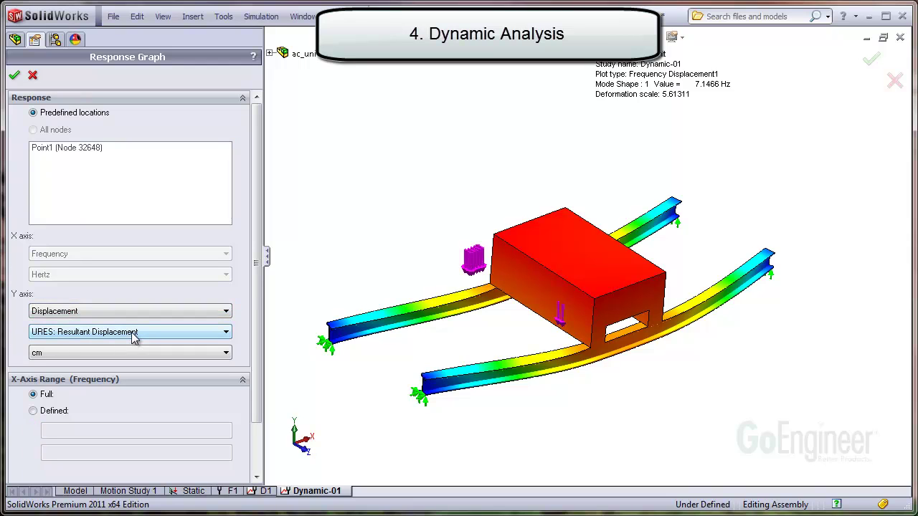
click(133, 337)
click(134, 352)
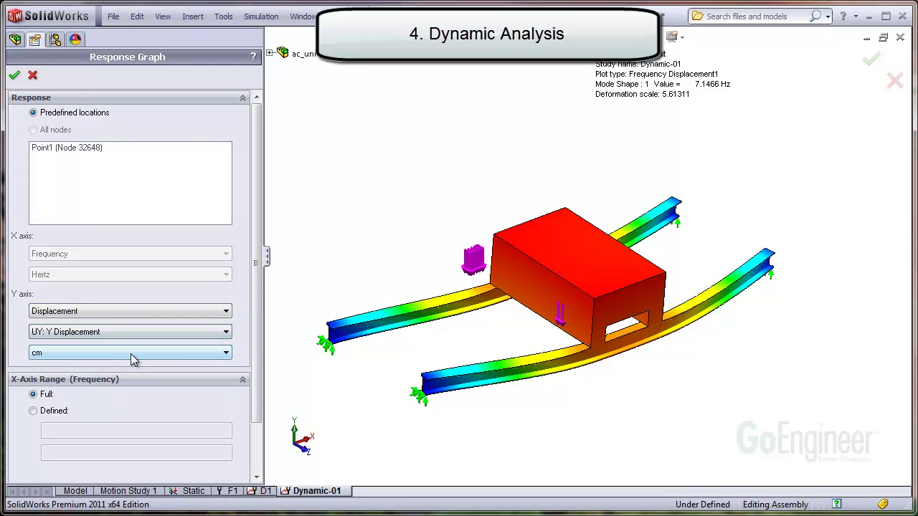
click(131, 355)
click(122, 393)
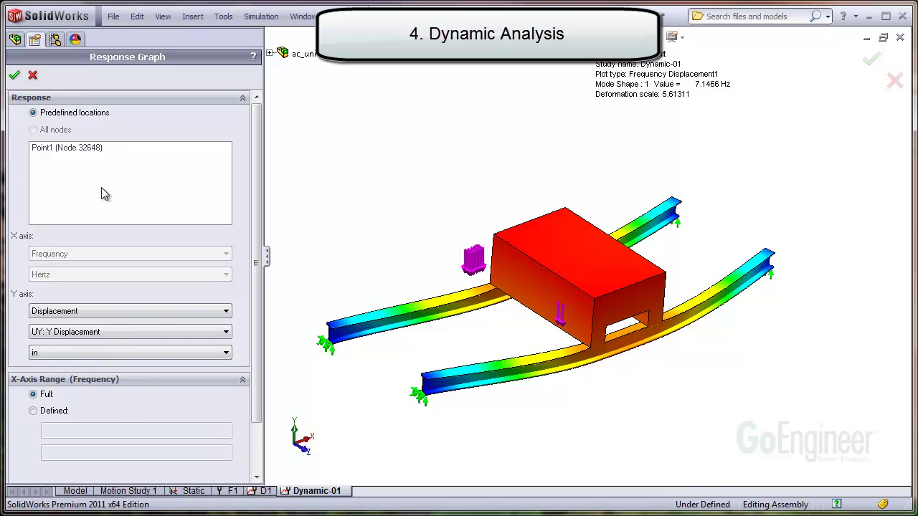
Use the predefined location Point1 for the response graph, create the graph, and close its window after viewing it
click(91, 148)
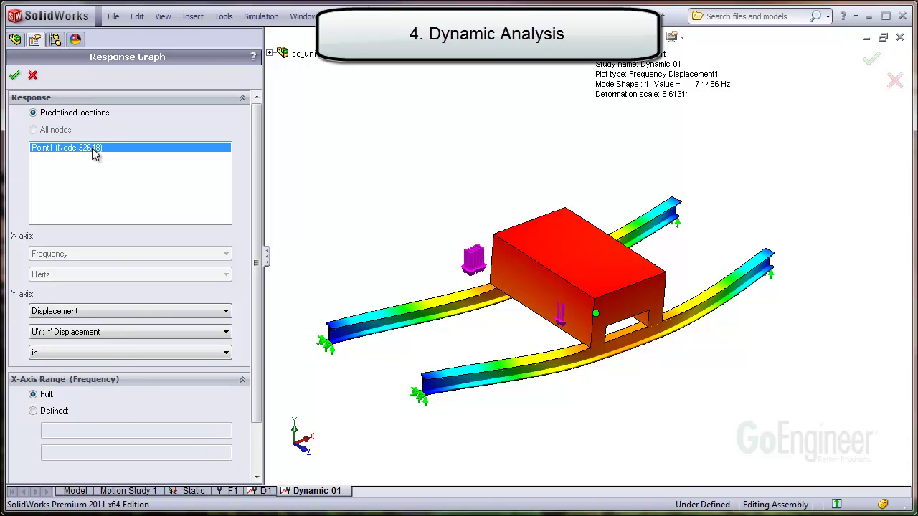
click(14, 74)
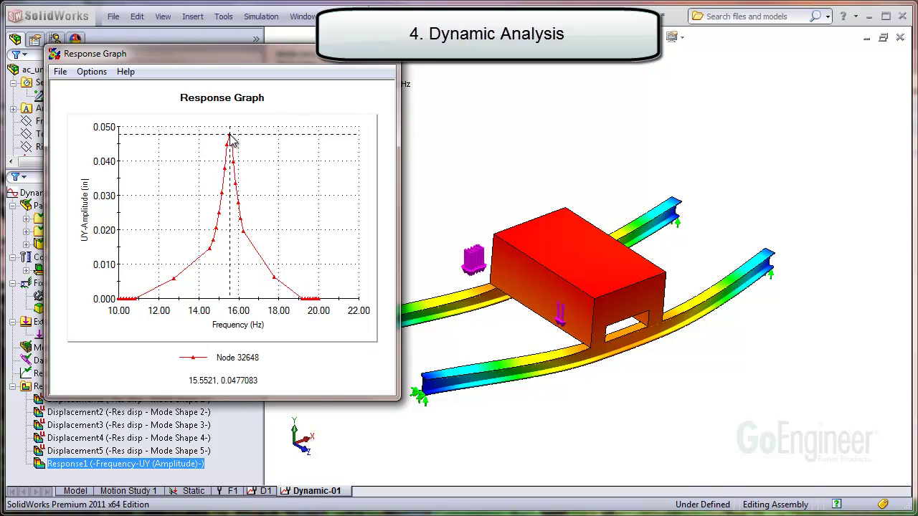
click(388, 54)
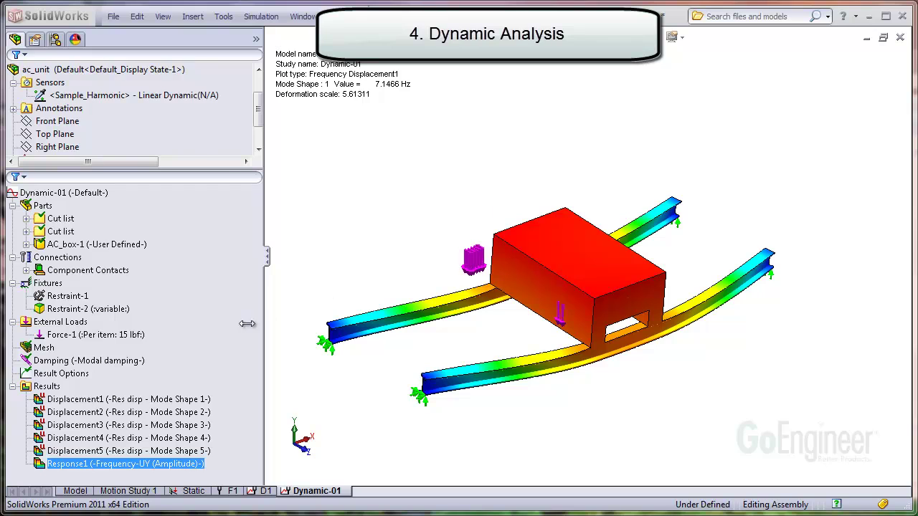
Define a resultant displacement plot (URES) in inches showing the maximum plot bounds across all steps, and accept it
right_click(57, 392)
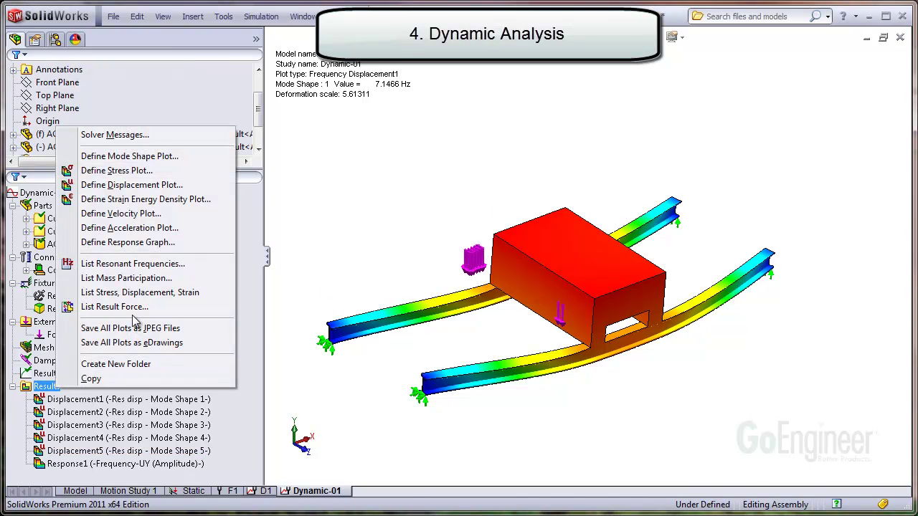
click(165, 187)
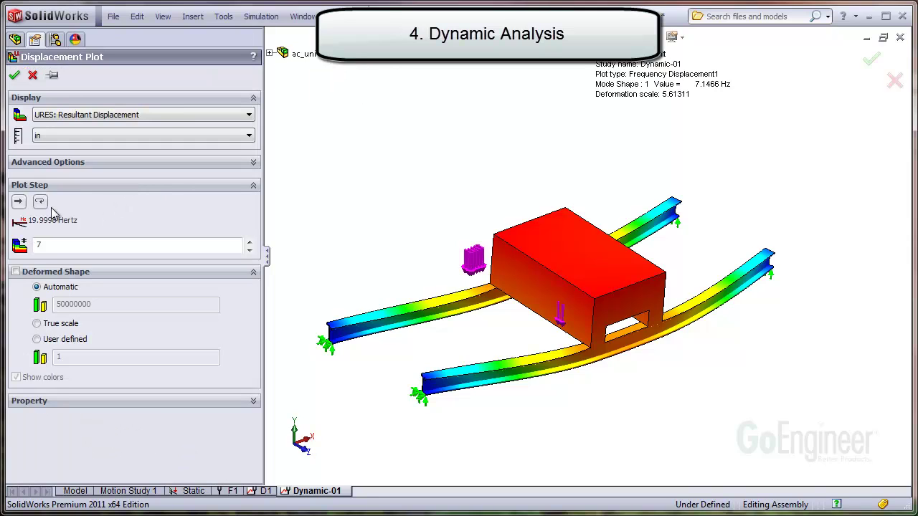
click(41, 203)
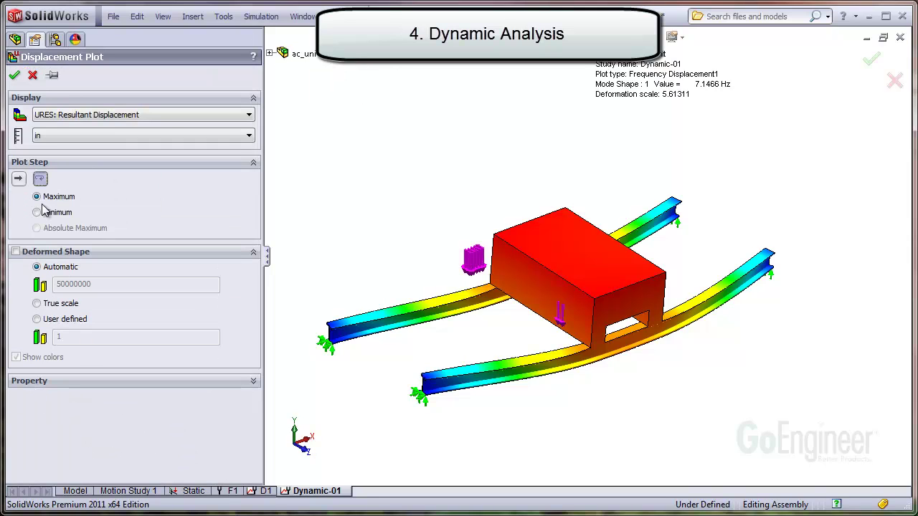
click(13, 76)
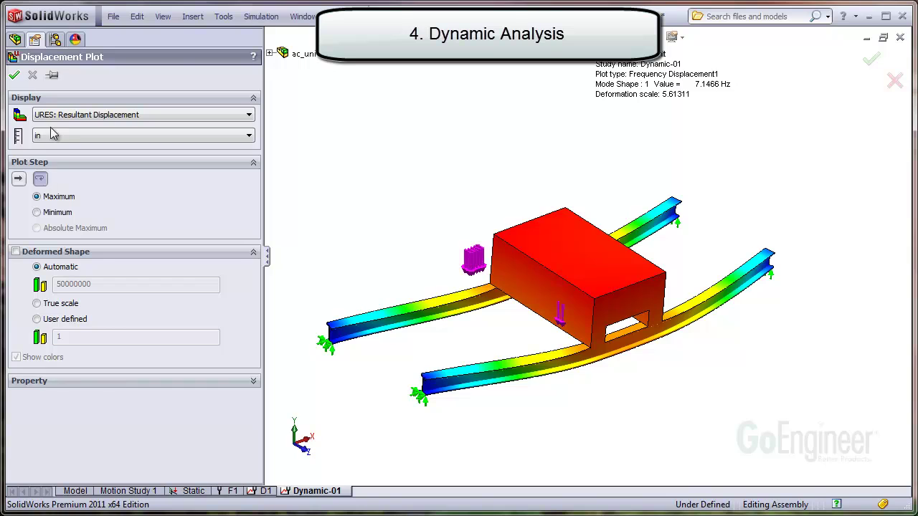